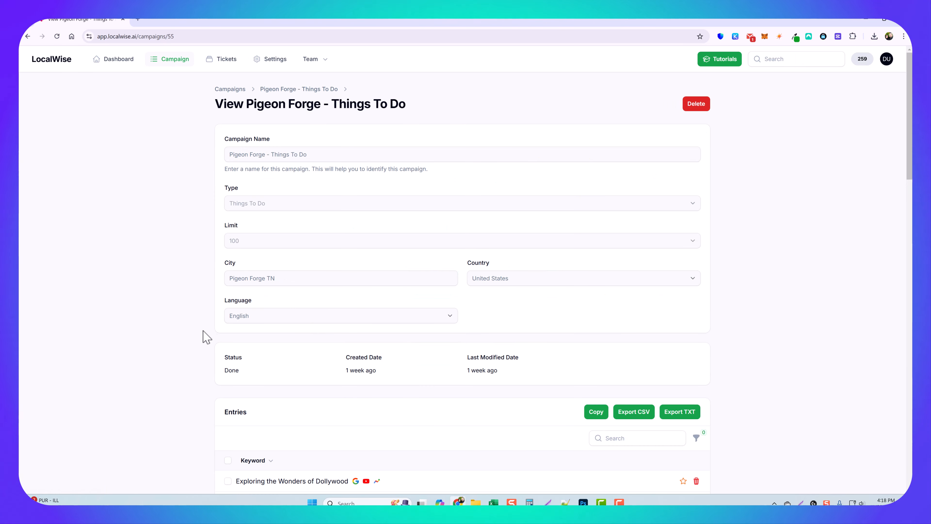
Select the Titanic Museum, Parrot Mountain & Gardens and Dollywood's Splash Country keyword entries in the Pigeon Forge campaign for content generation
scroll(204, 349, down, 7)
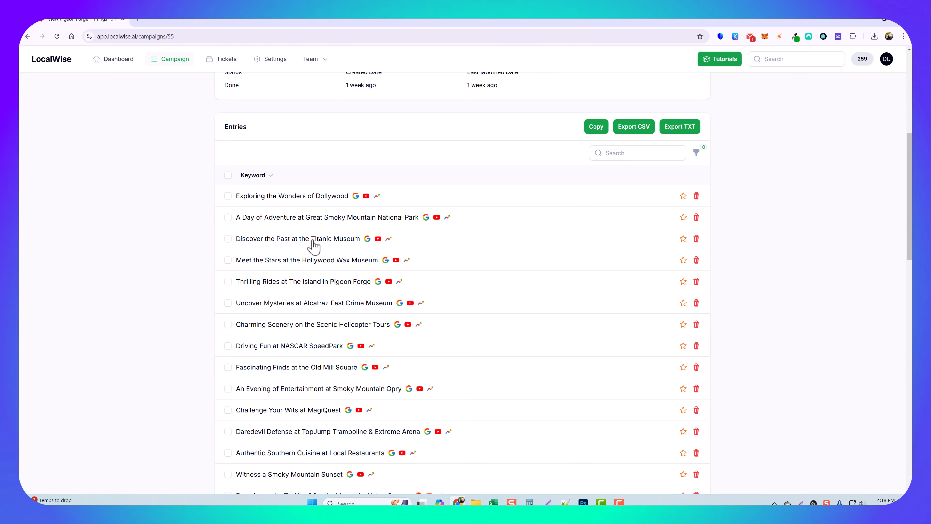
click(228, 239)
scroll(274, 328, down, 3)
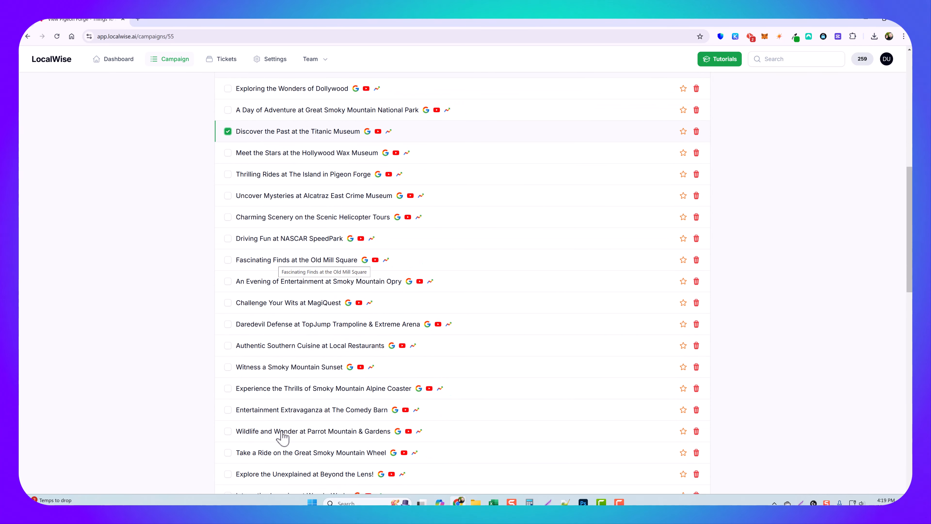
click(228, 431)
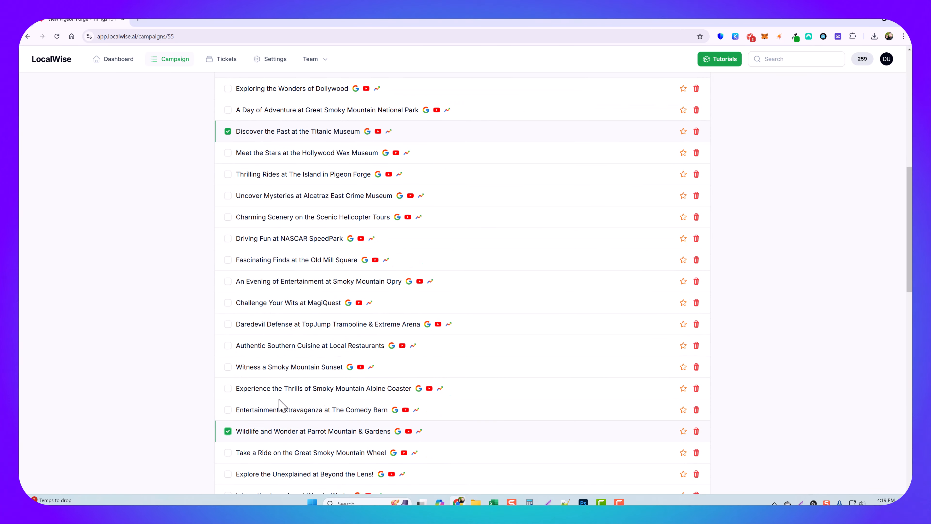
scroll(274, 403, down, 8)
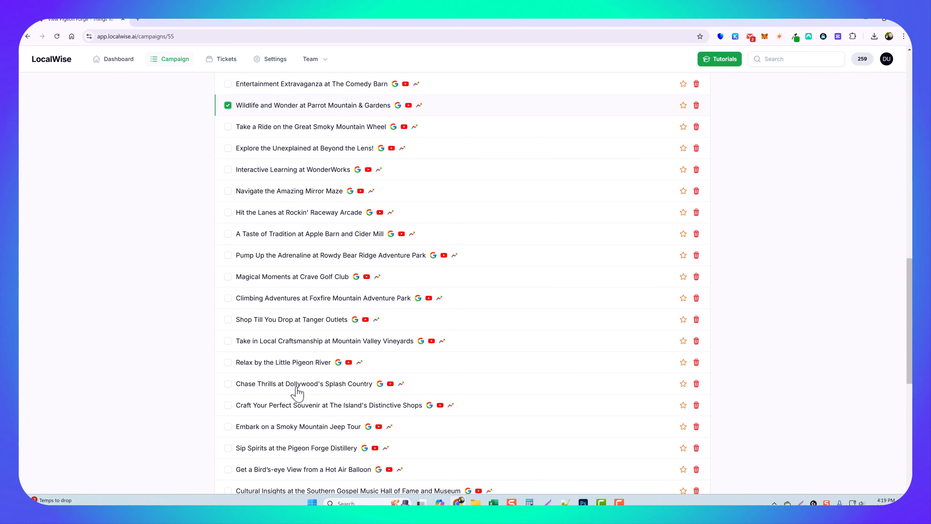
click(229, 383)
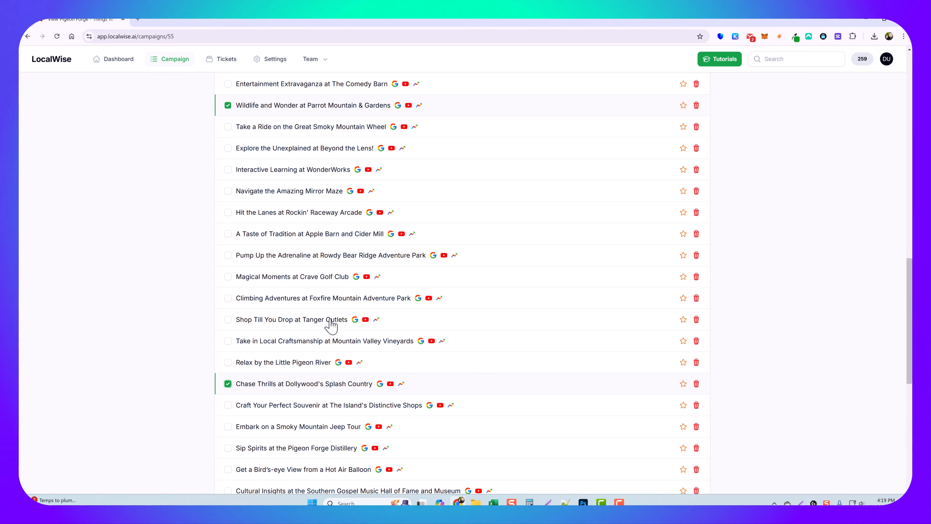
scroll(323, 283, up, 2)
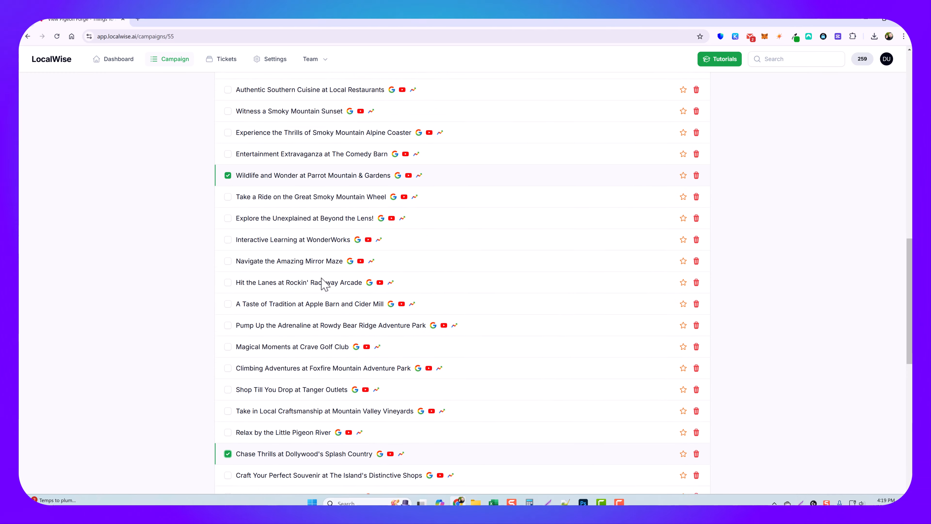
scroll(322, 284, up, 12)
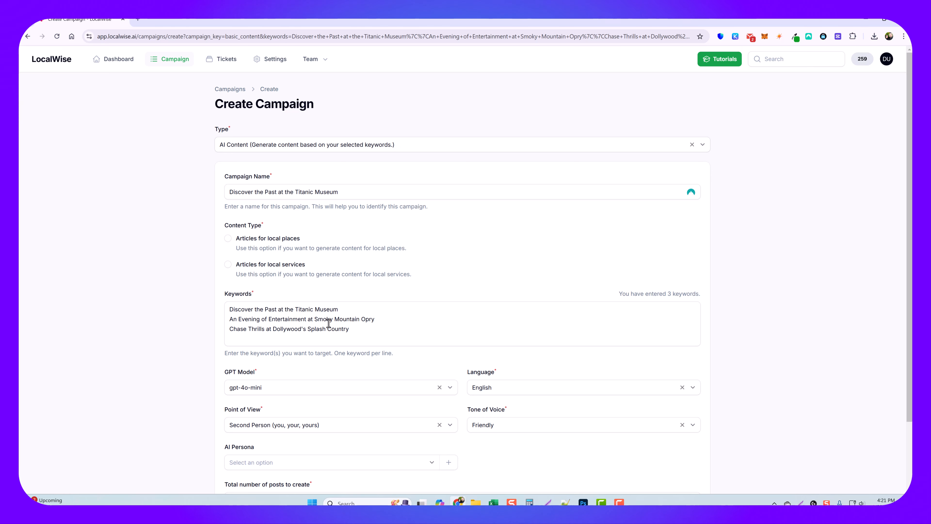
Set the content type to Articles for local places and review the language, tone of voice and point of view options
click(228, 238)
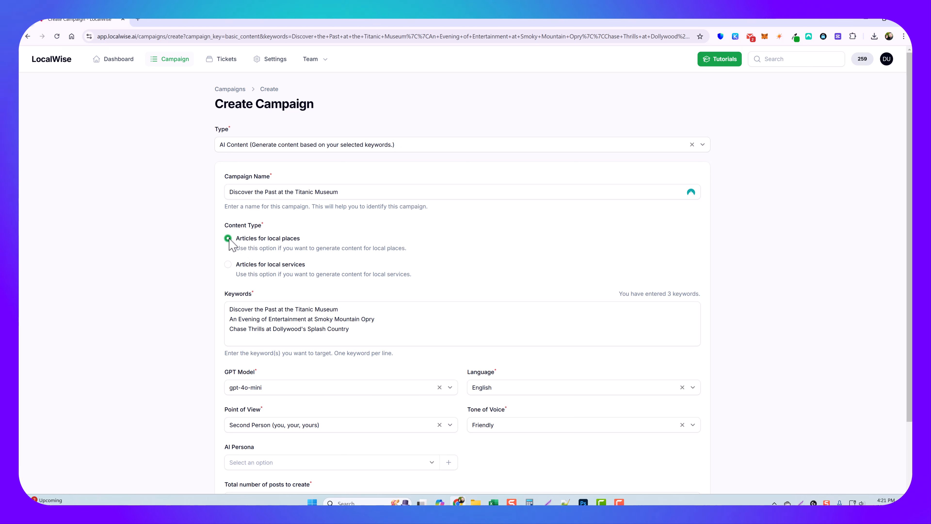
scroll(186, 374, down, 2)
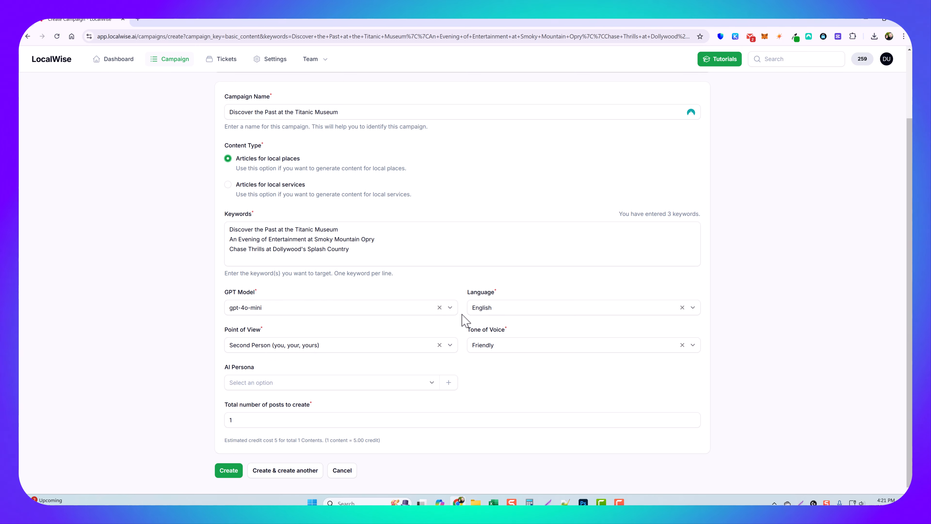
click(501, 315)
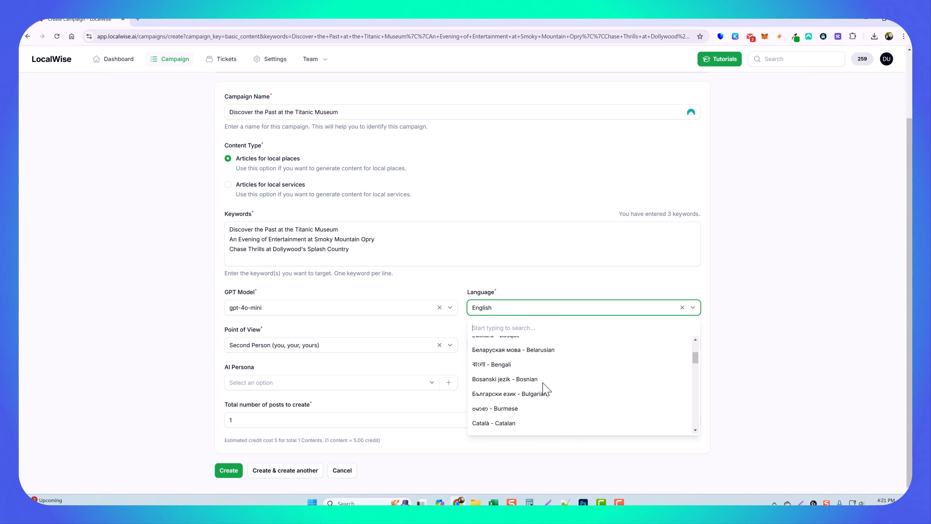
scroll(546, 388, down, 10)
click(556, 276)
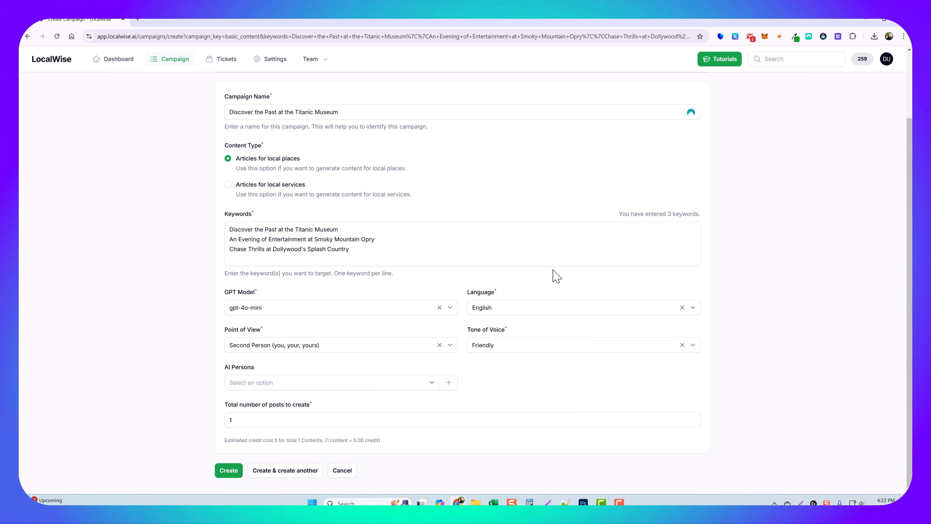
click(523, 348)
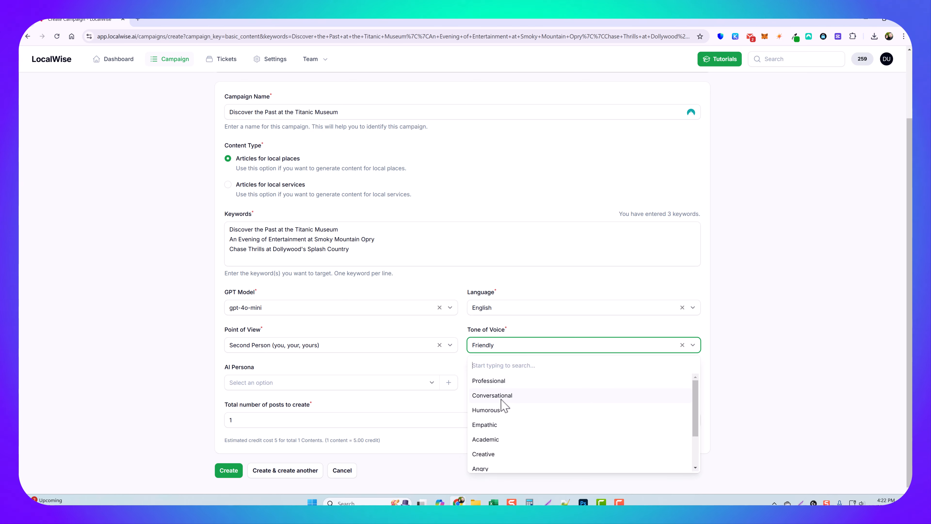
click(535, 332)
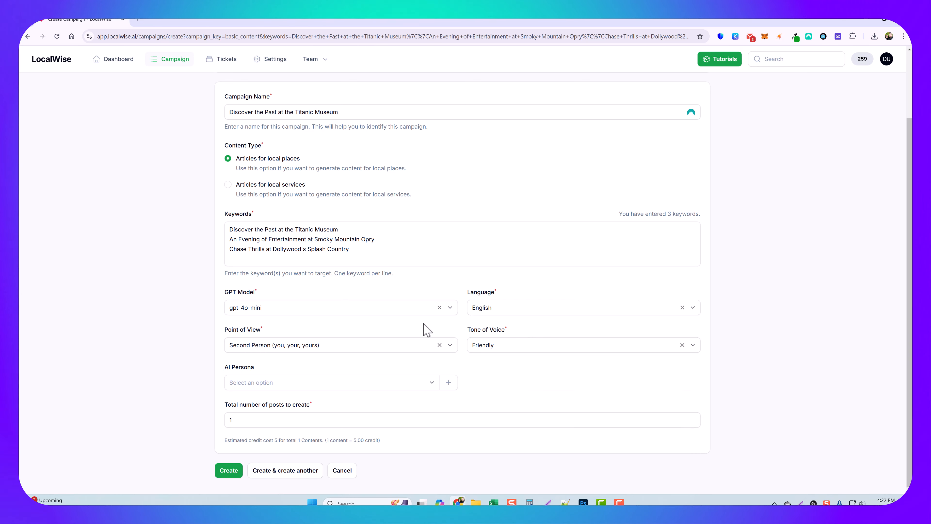
click(290, 348)
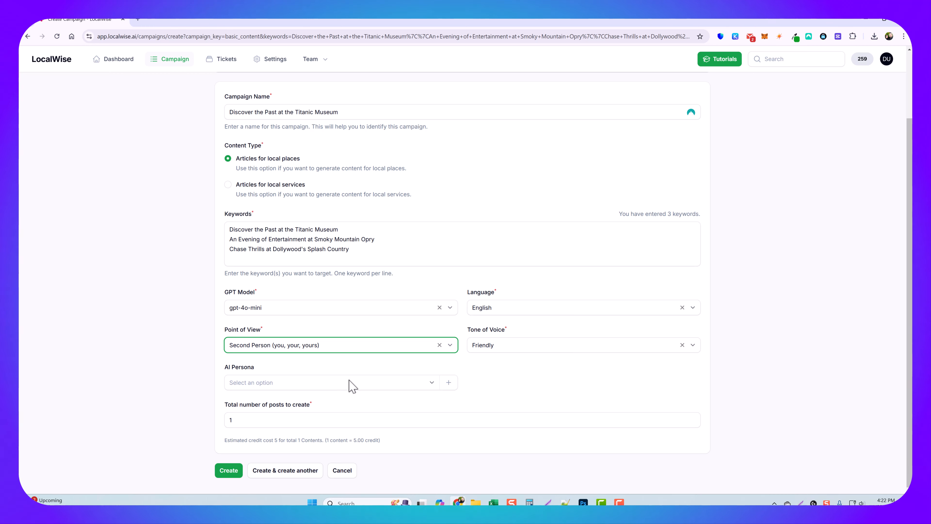
Create the Titanic Museum content campaign with the Curtis Sittenfeld (Casual) AI persona and 3 posts in total
scroll(347, 401, down, 1)
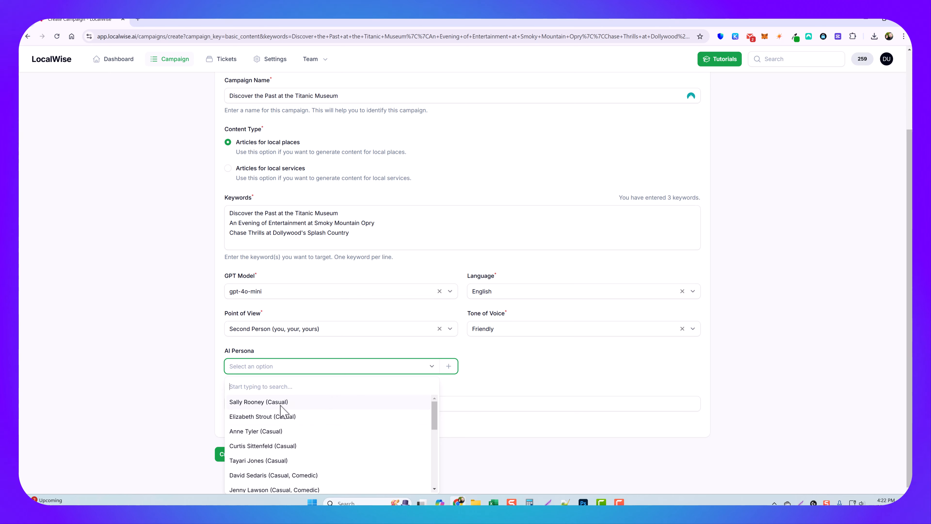
scroll(293, 429, down, 3)
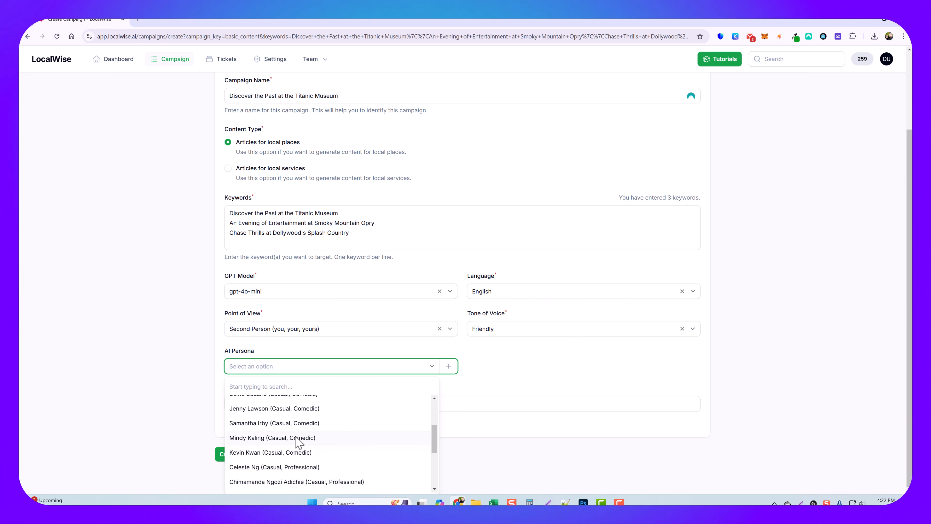
scroll(299, 442, down, 2)
scroll(297, 441, up, 2)
scroll(298, 441, down, 2)
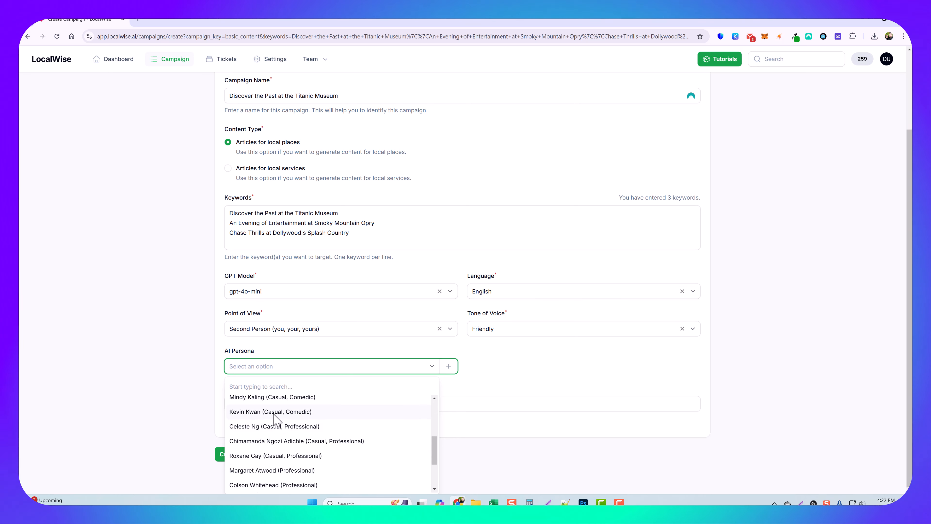
scroll(307, 438, down, 3)
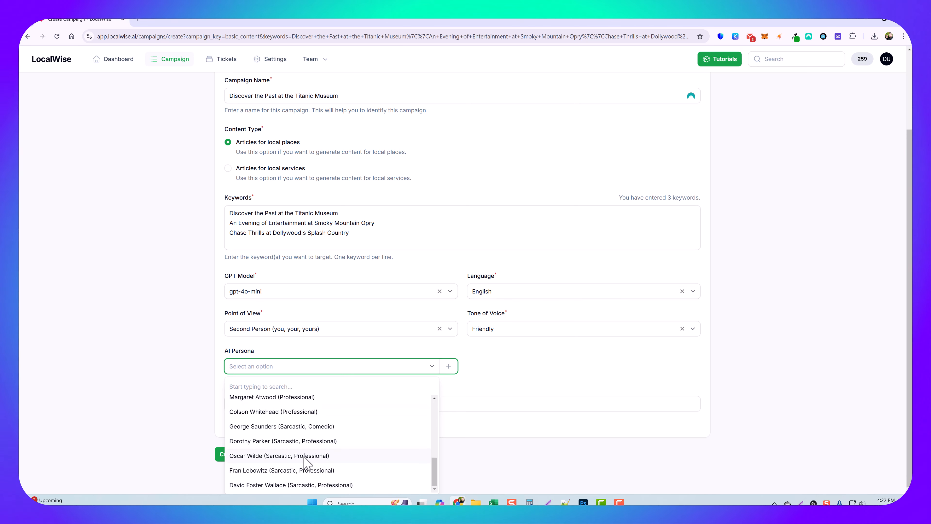
scroll(308, 460, up, 8)
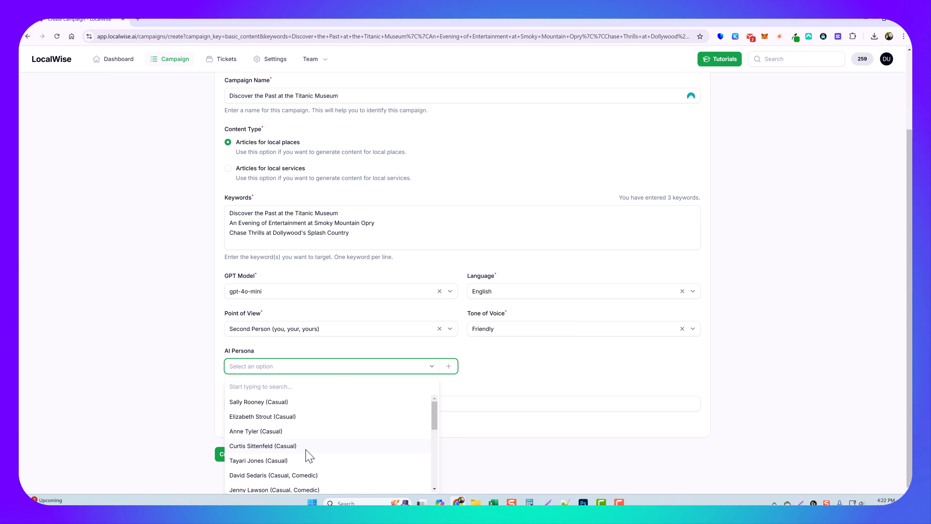
click(259, 445)
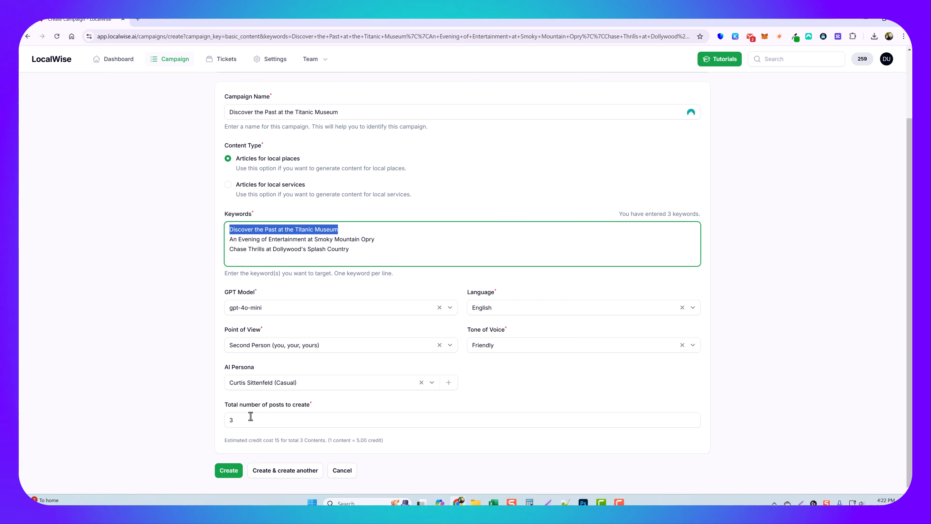
click(229, 470)
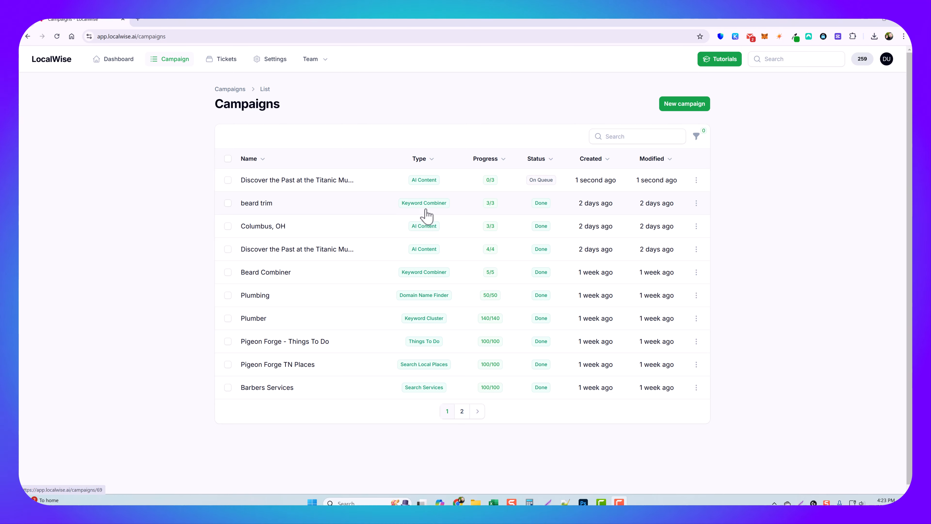
Open the beard trim campaign and start generating content from all of its keyword entries
click(256, 207)
scroll(216, 323, down, 3)
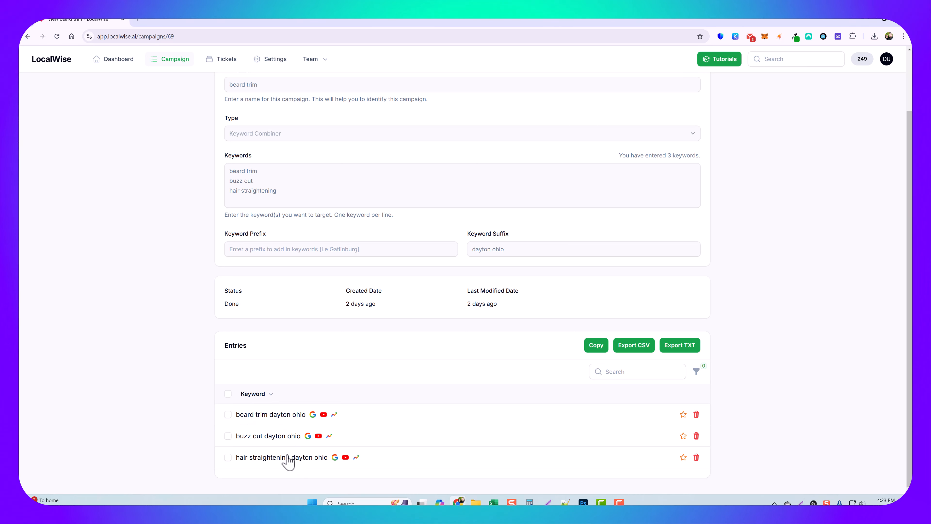
click(228, 394)
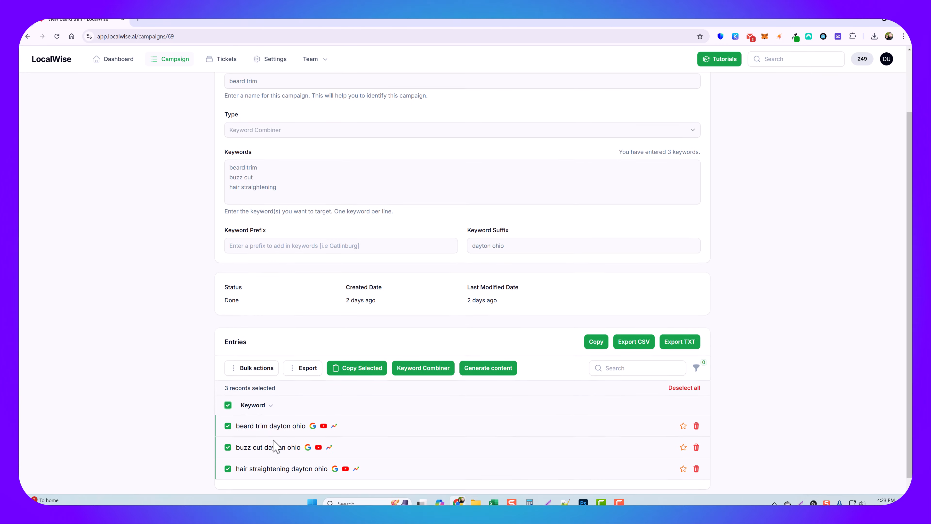
scroll(264, 433, down, 1)
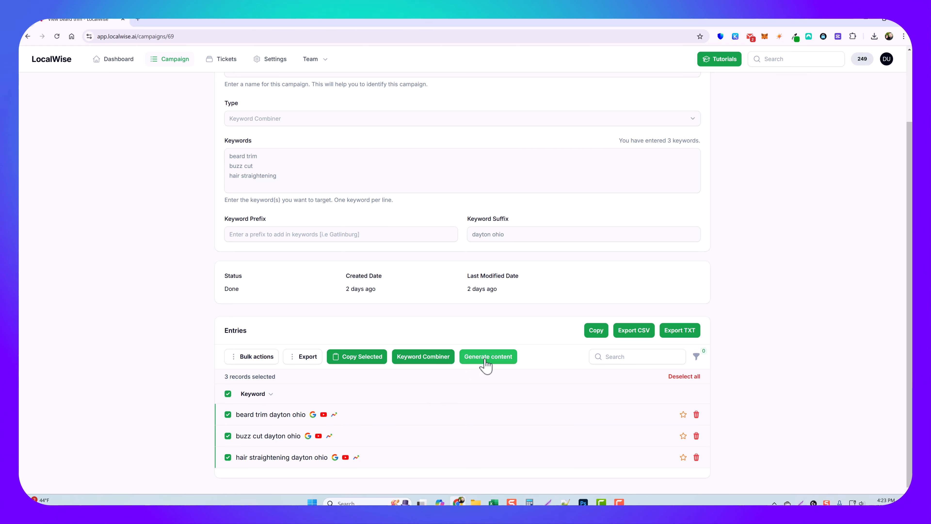
click(485, 361)
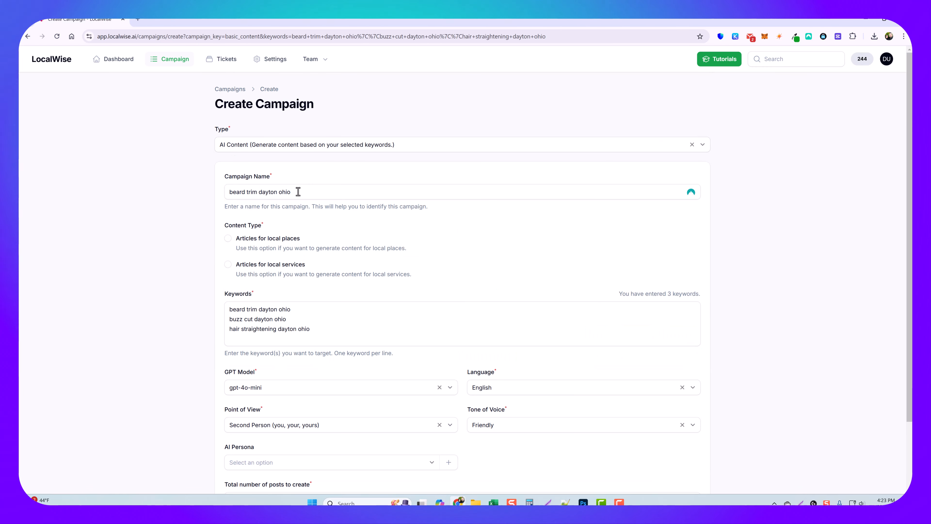
Create the beard trim dayton ohio campaign with Articles for local services, the Curtis Sittenfeld (Casual) AI persona and 3 posts
click(227, 264)
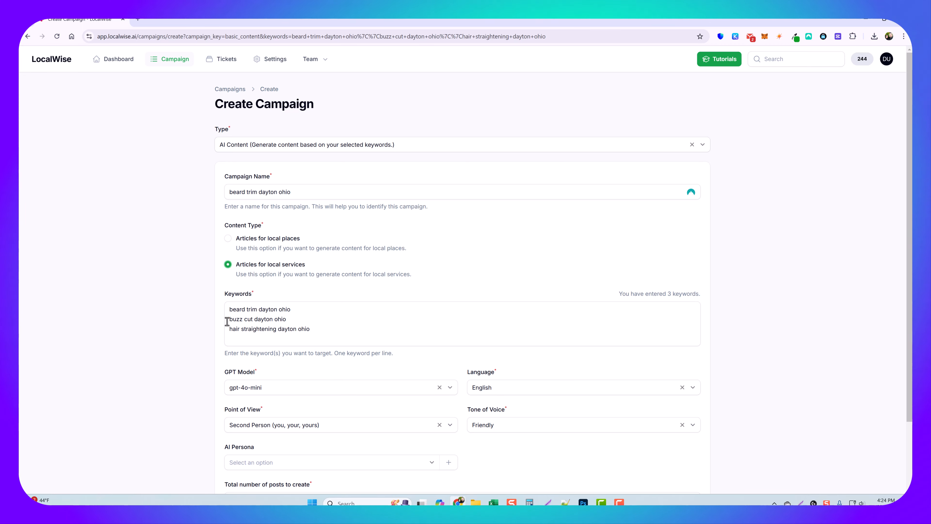
scroll(354, 370, down, 2)
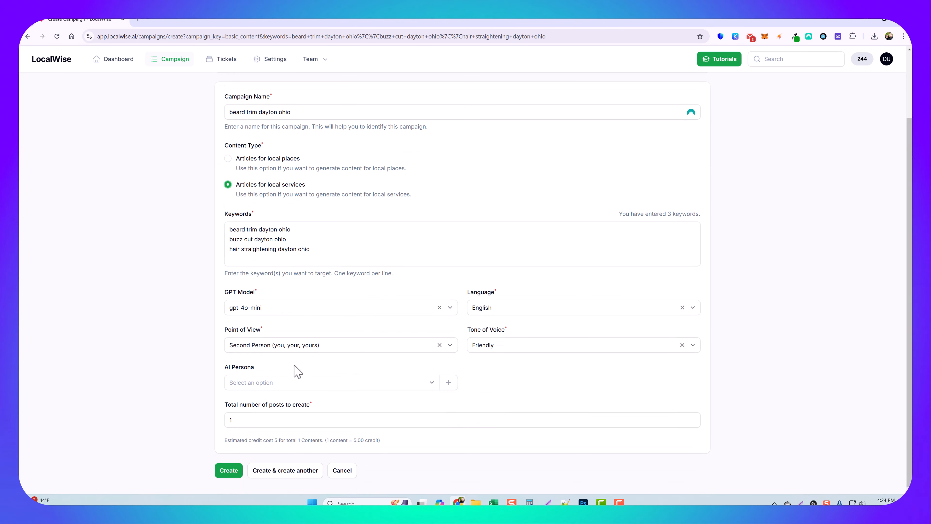
click(267, 462)
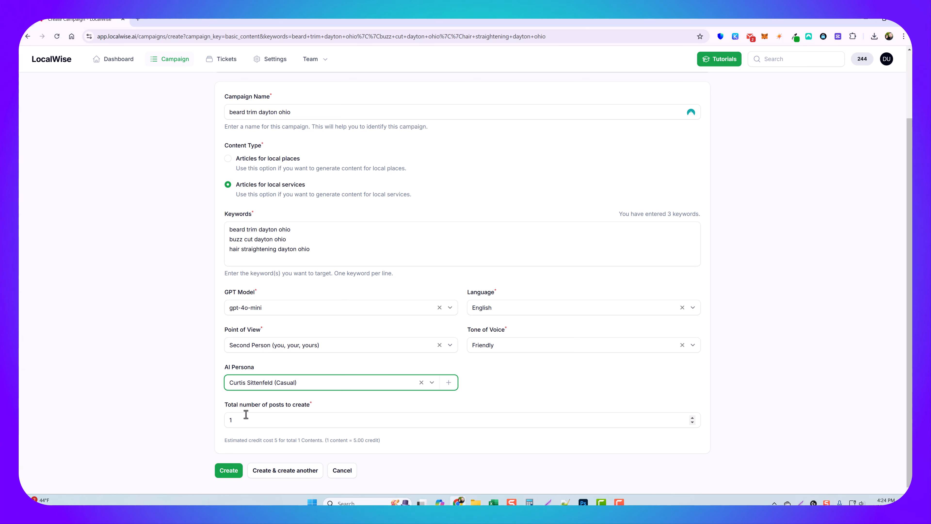
scroll(266, 264, up, 1)
scroll(284, 286, down, 1)
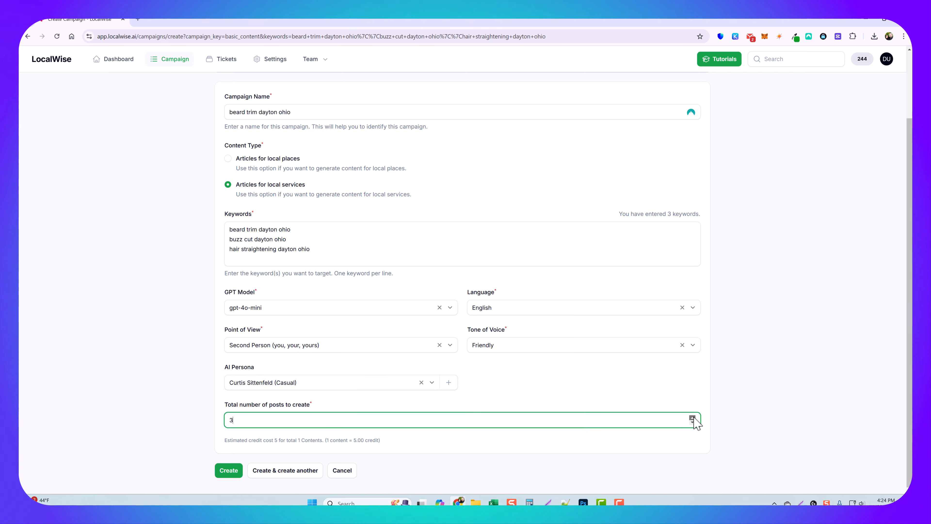
click(229, 471)
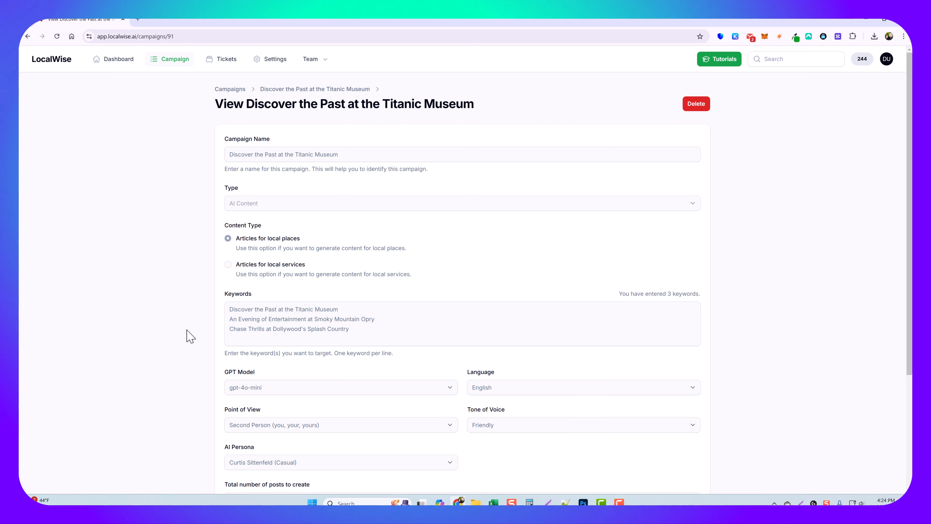
Open the Chase Thrills at Dollywood's Splash Country article from the campaign's contents and examine its mentions of the attraction and Pigeon Forge
scroll(189, 332, down, 6)
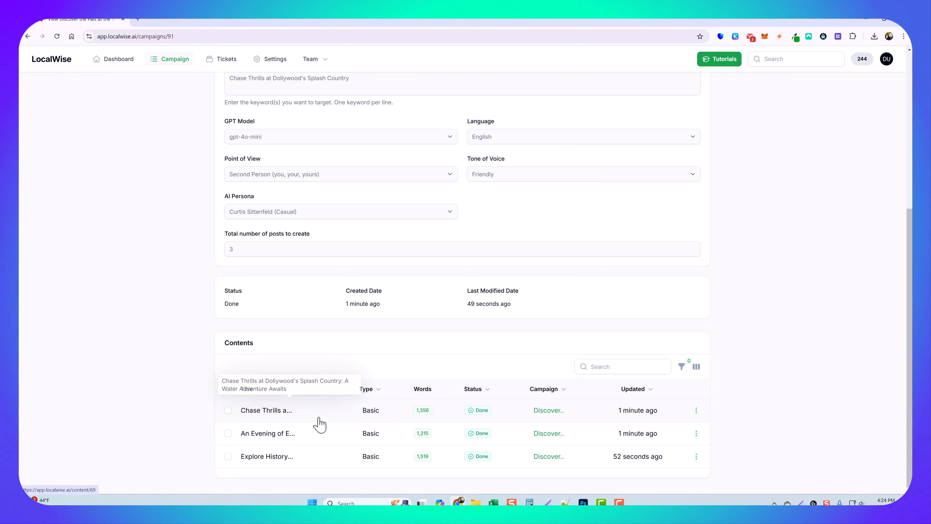
click(270, 413)
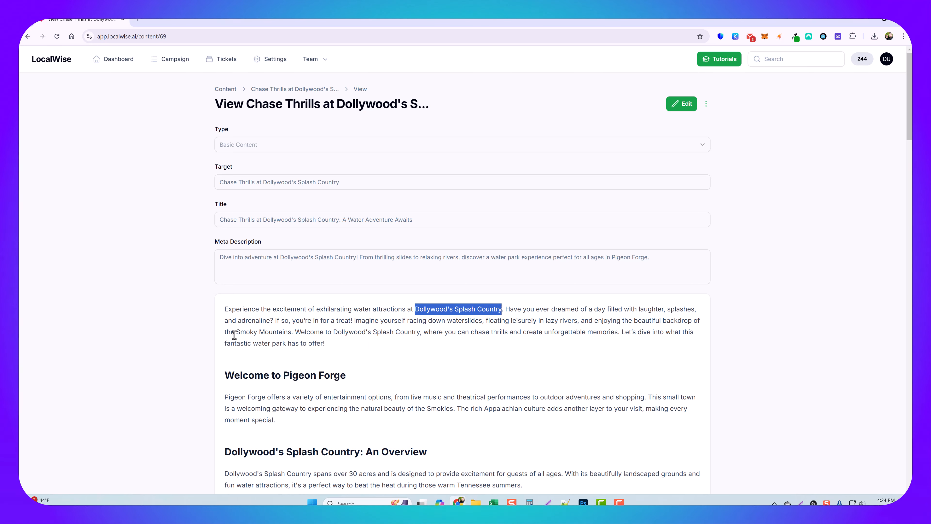
drag(236, 332, 292, 333)
scroll(290, 272, down, 3)
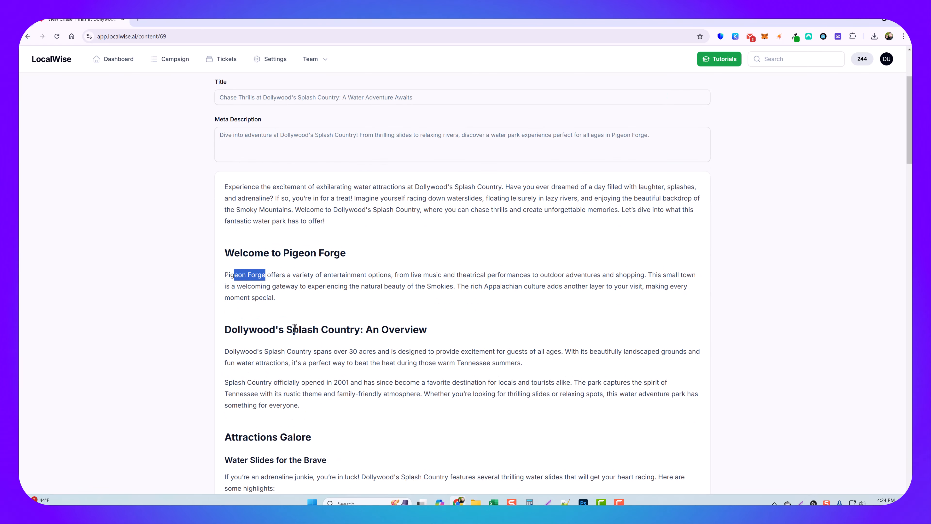
drag(225, 329, 360, 330)
scroll(447, 301, down, 3)
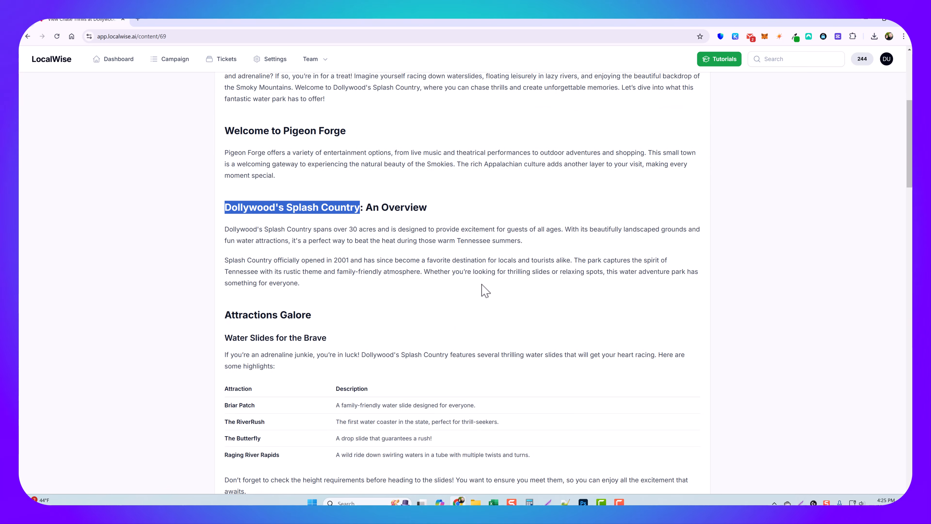
scroll(450, 259, down, 2)
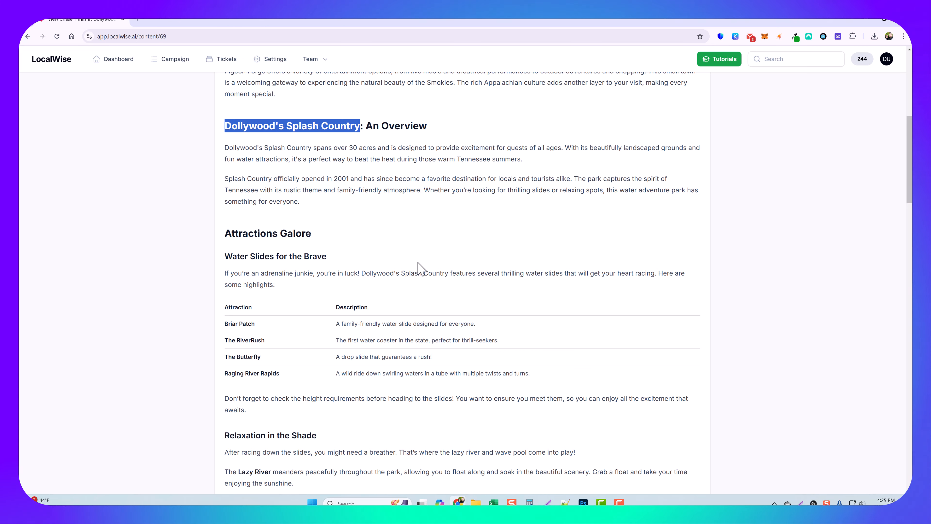
scroll(417, 253, down, 1)
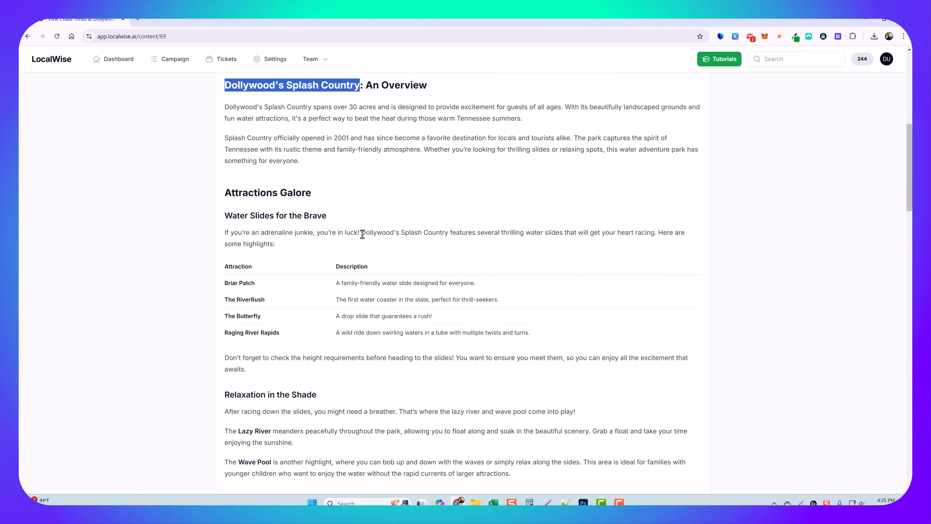
drag(362, 232, 447, 233)
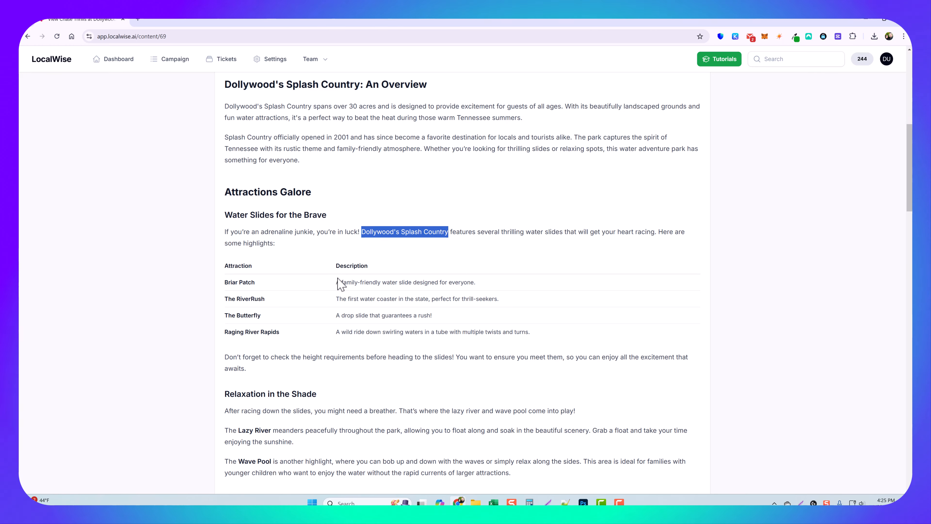
Read the rest of the Dollywood's Splash Country article, from the kid-friendly and dining sections through the conclusion
scroll(341, 284, down, 4)
scroll(379, 286, down, 6)
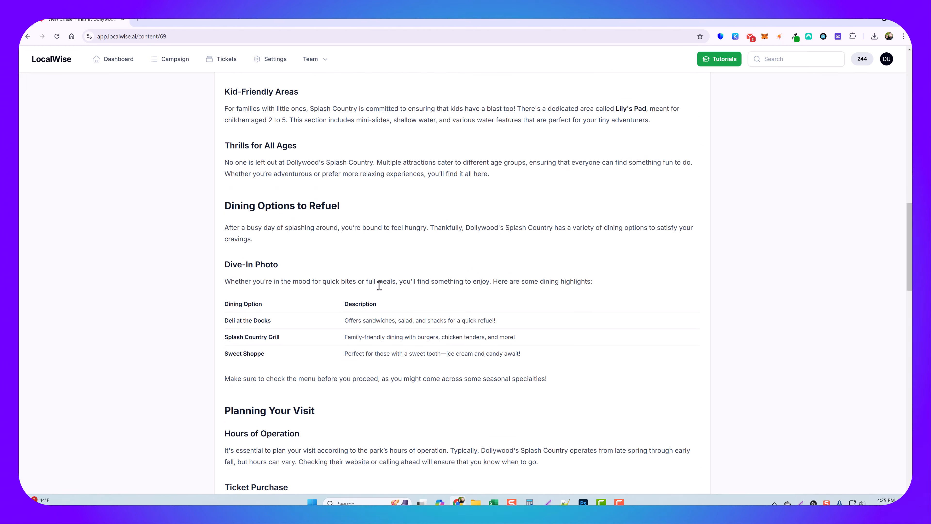
scroll(380, 285, down, 8)
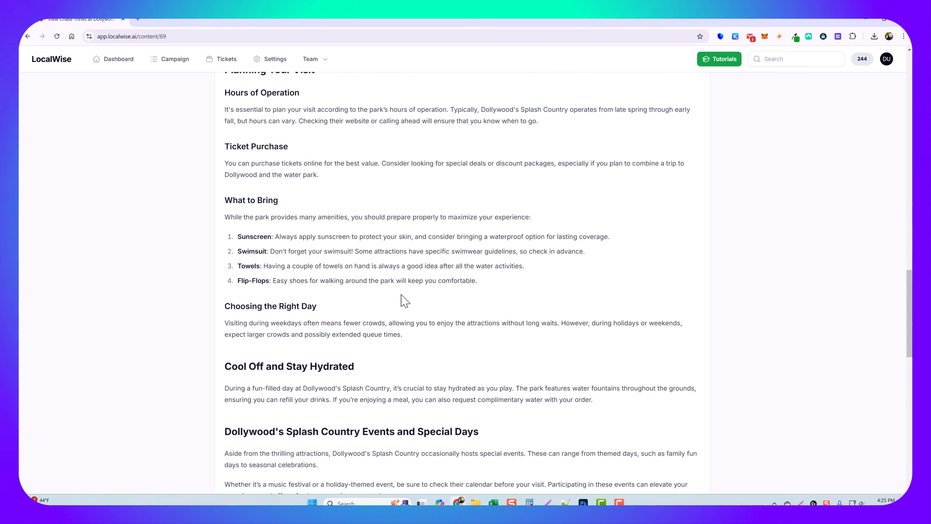
scroll(401, 295, down, 10)
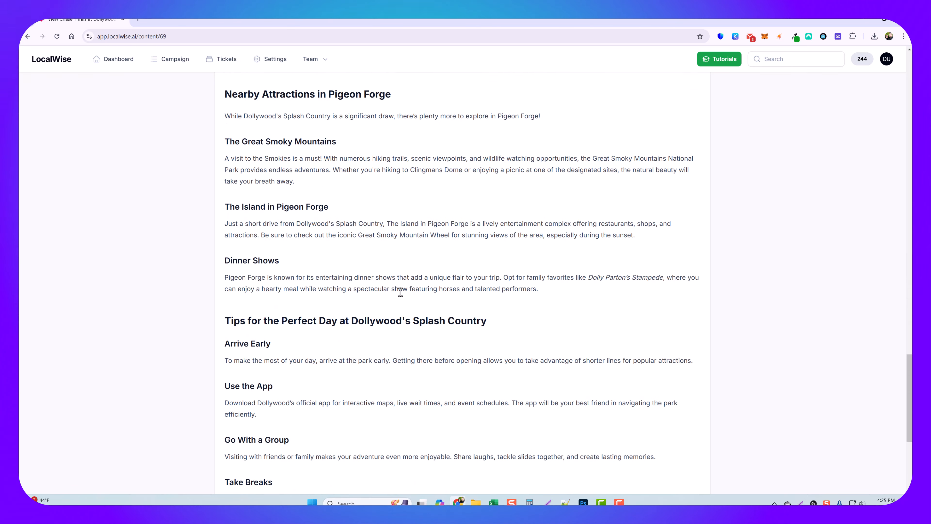
scroll(400, 292, down, 5)
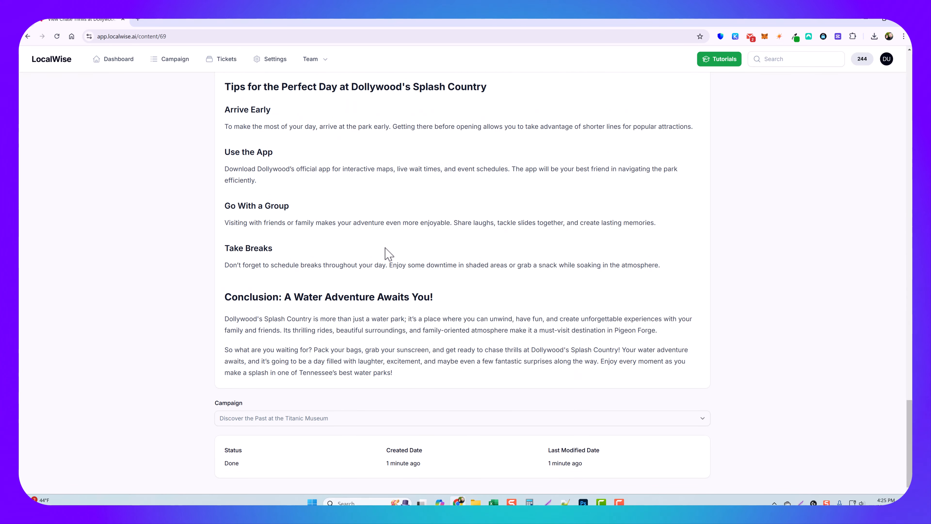
Open the Smoky Mountain Opry article from the same campaign and review its place references, sections and conclusion
click(28, 37)
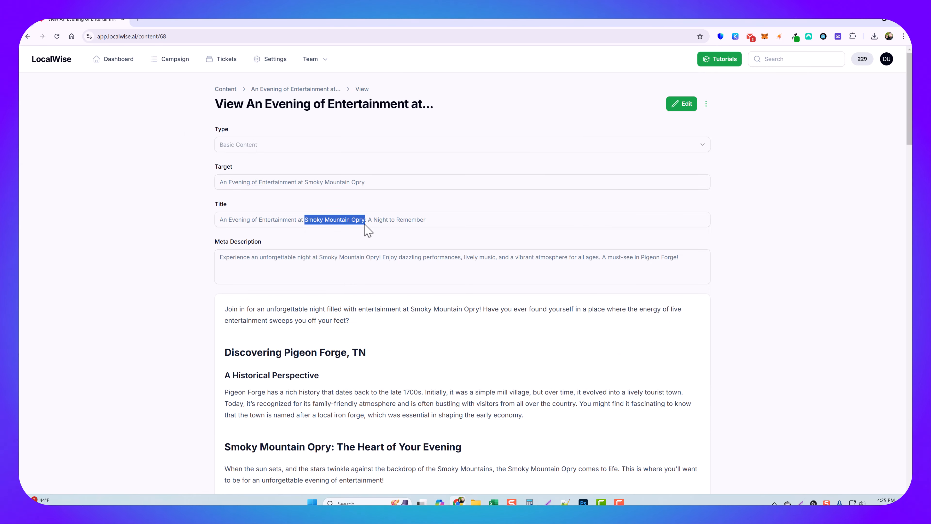
scroll(311, 228, down, 4)
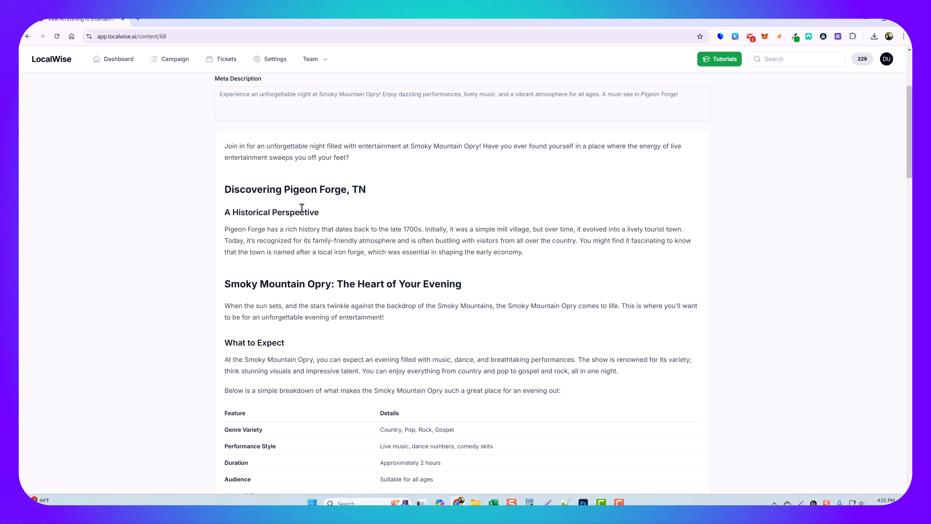
drag(285, 191, 365, 190)
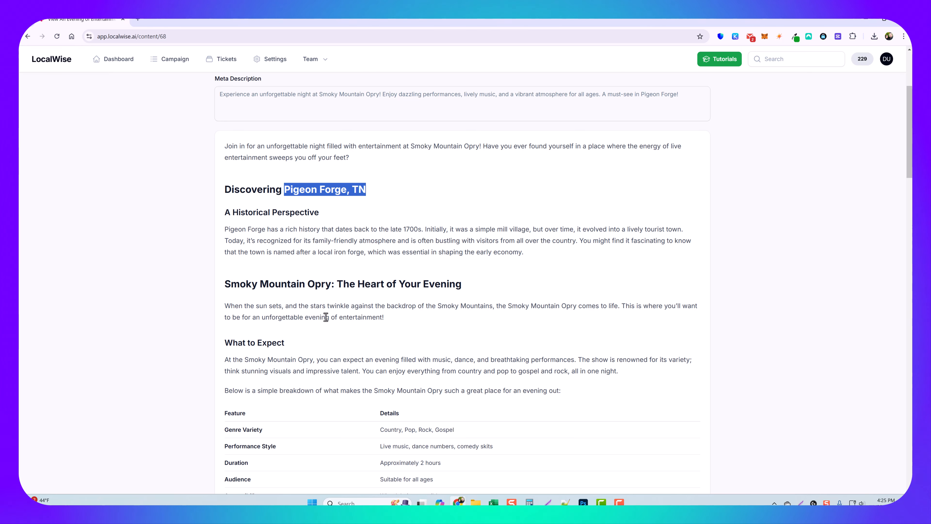
scroll(325, 317, down, 12)
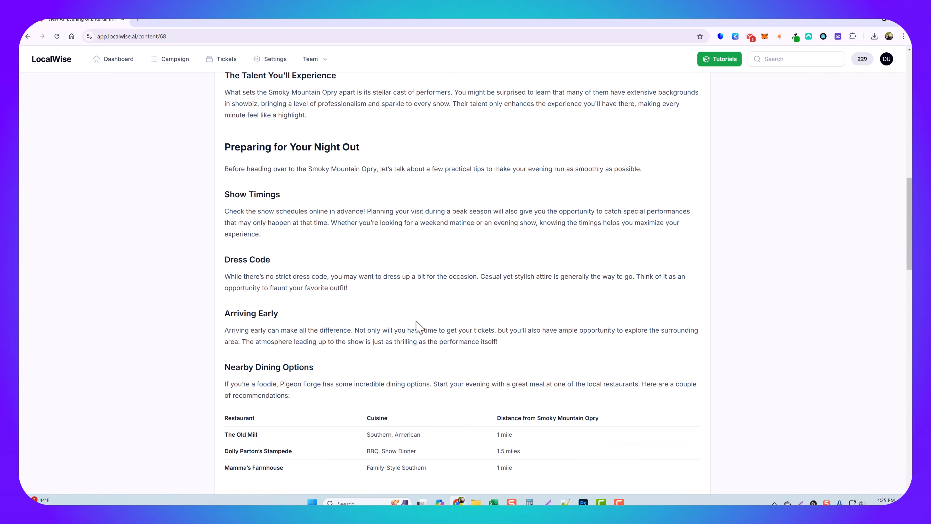
scroll(416, 323, down, 20)
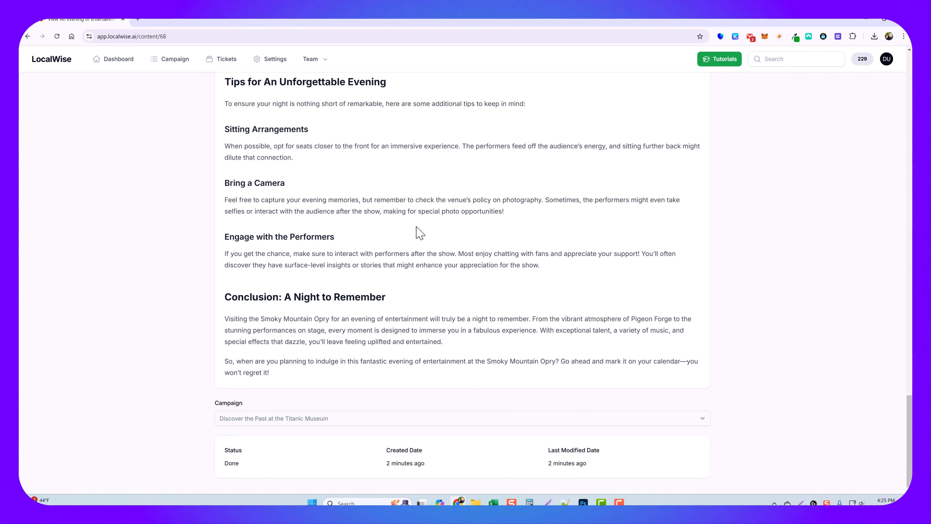
Open the beard trim dayton ohio campaign and view its generated Hair Straightening Services in Dayton, Ohio article
click(172, 62)
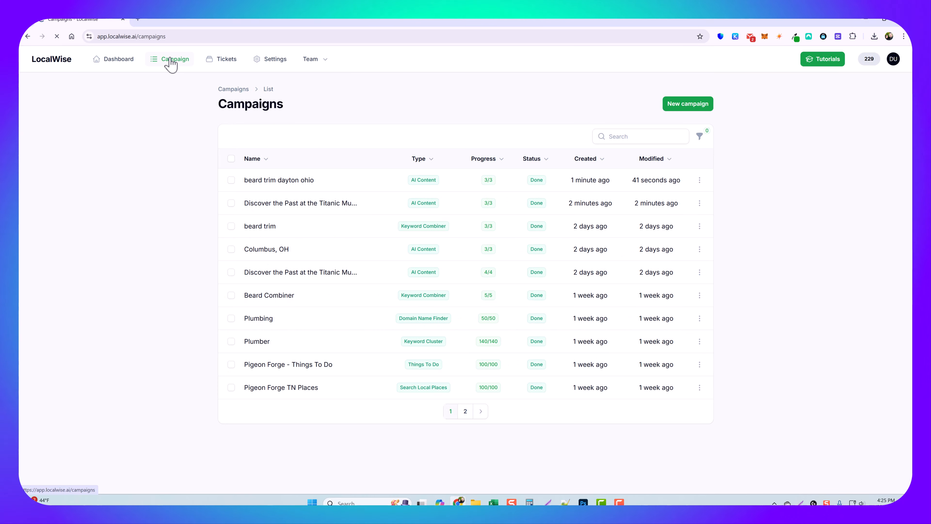
click(266, 184)
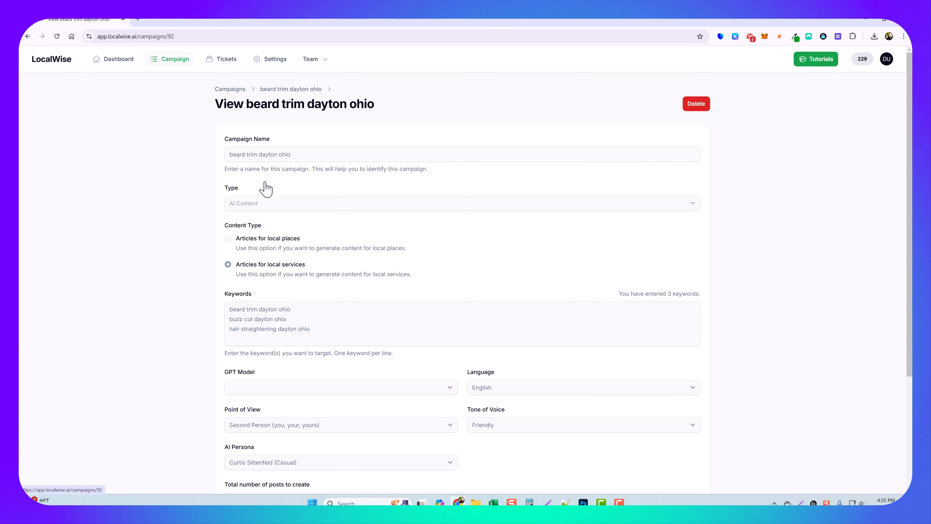
scroll(293, 312, down, 7)
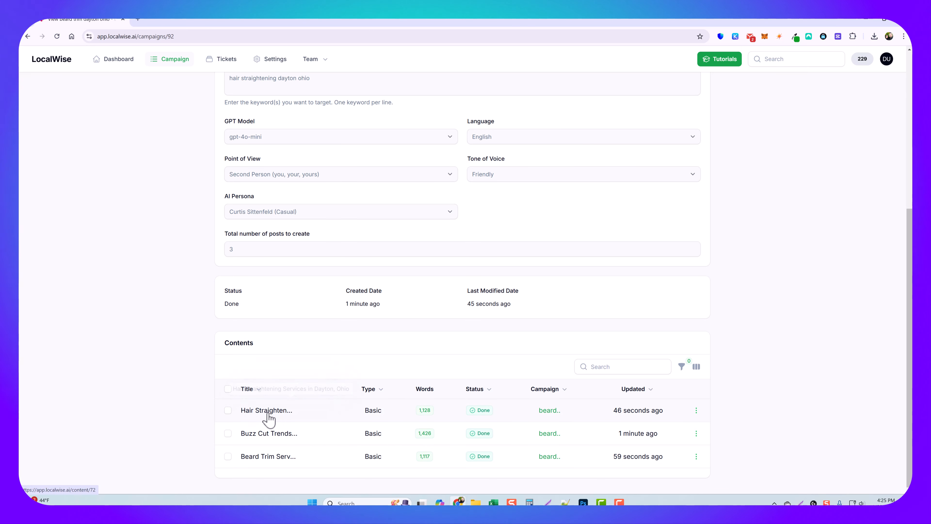
click(266, 410)
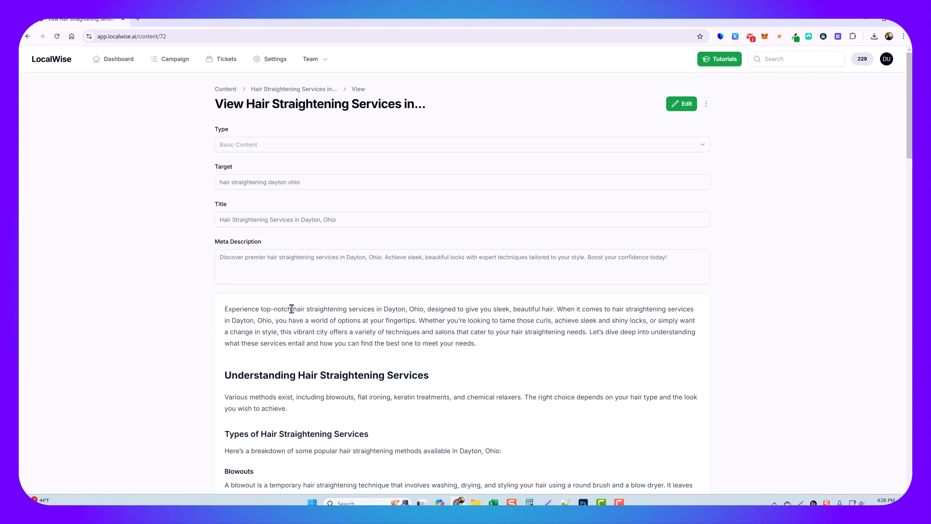
Examine how the hair straightening article uses the service keyword and Dayton across its introduction, service types, benefits and salon tips
drag(293, 309, 320, 311)
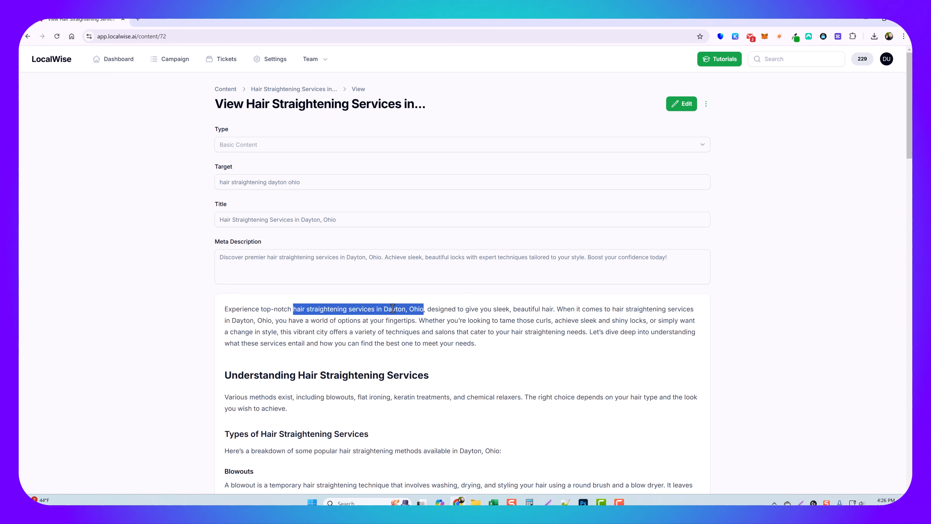
scroll(389, 361, down, 4)
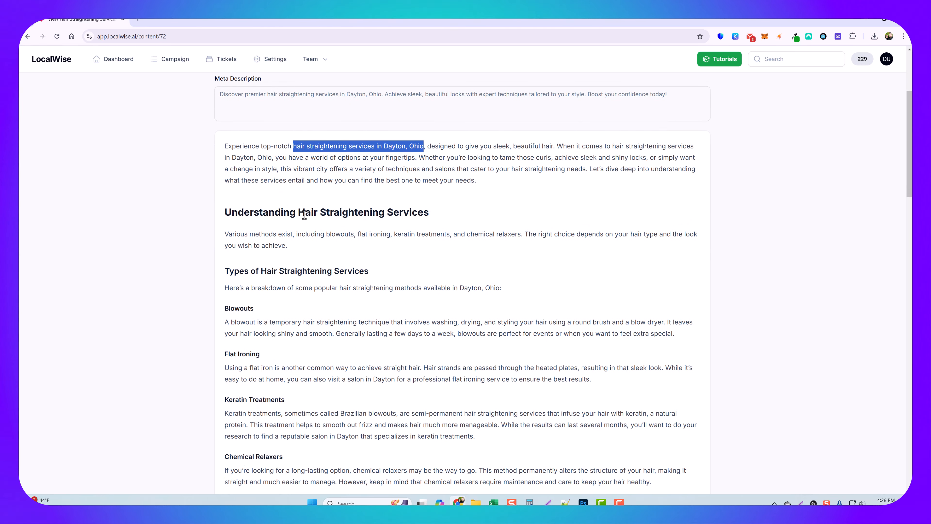
scroll(358, 352, down, 3)
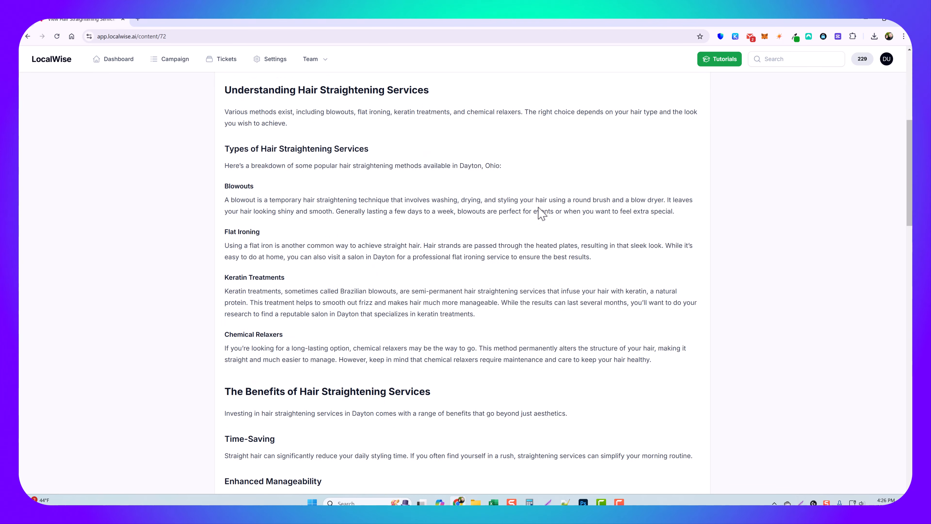
scroll(396, 245, down, 2)
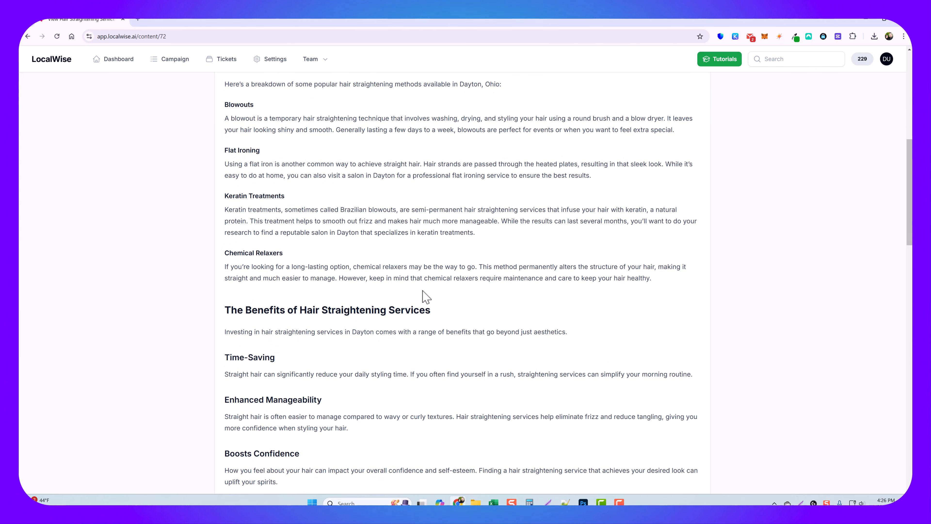
scroll(418, 301, down, 3)
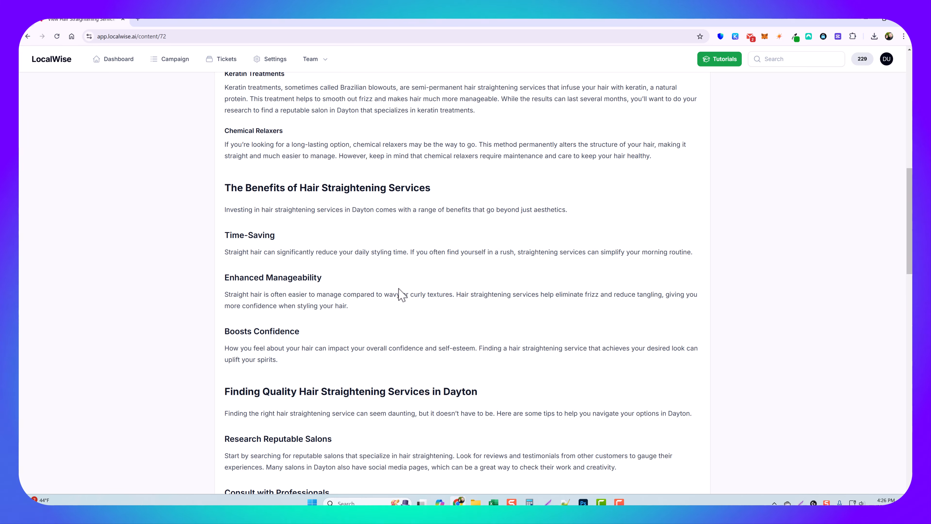
scroll(400, 293, down, 5)
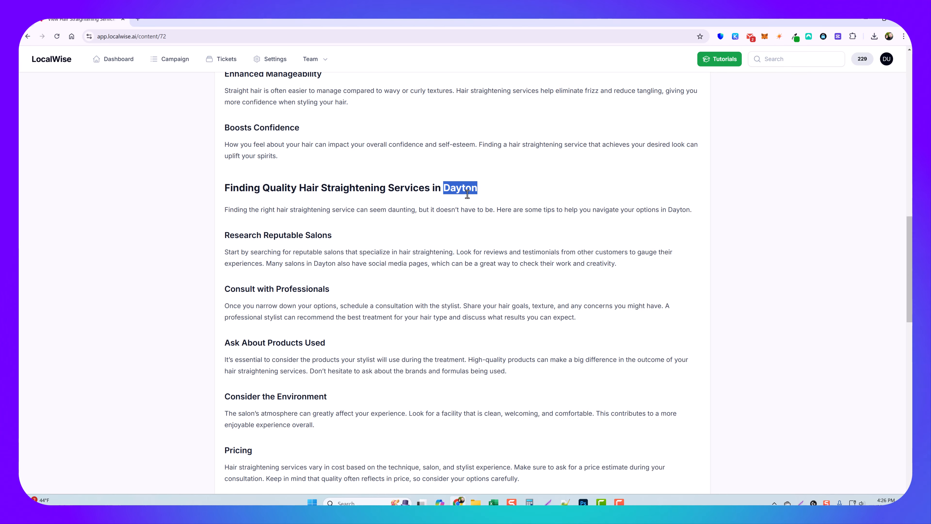
scroll(412, 327, down, 3)
scroll(319, 182, up, 1)
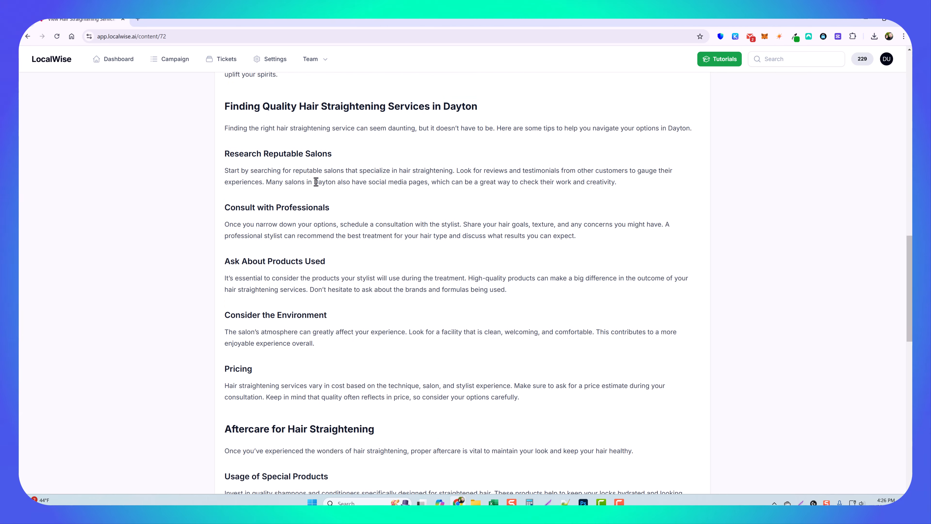
double_click(325, 182)
Return to the campaign, open the Beard Trim Services in Dayton, Ohio article and examine its keyword and location mentions
key(alt+Left)
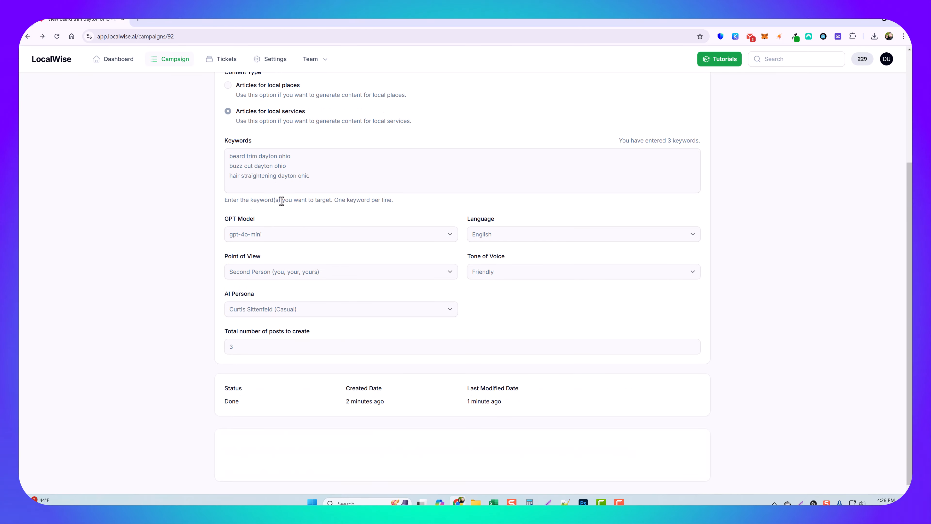
scroll(326, 294, down, 3)
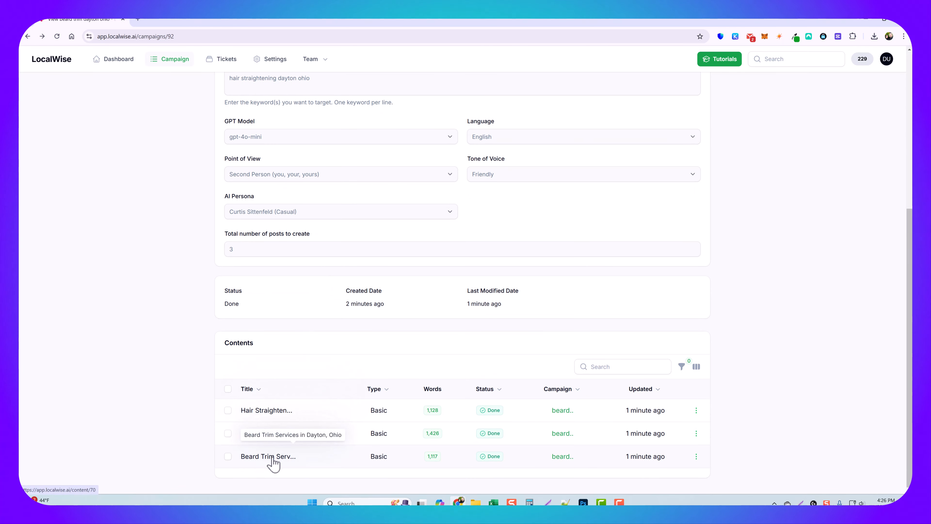
click(272, 458)
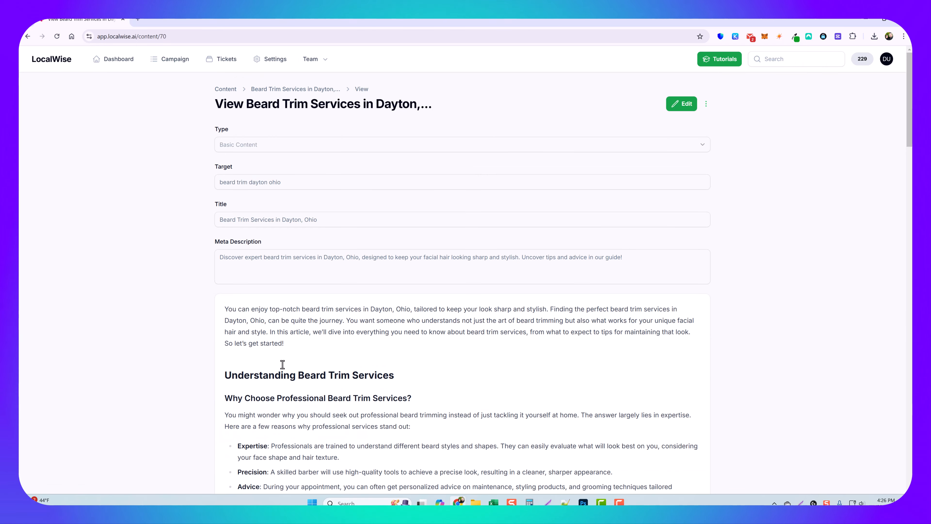
scroll(319, 321, down, 3)
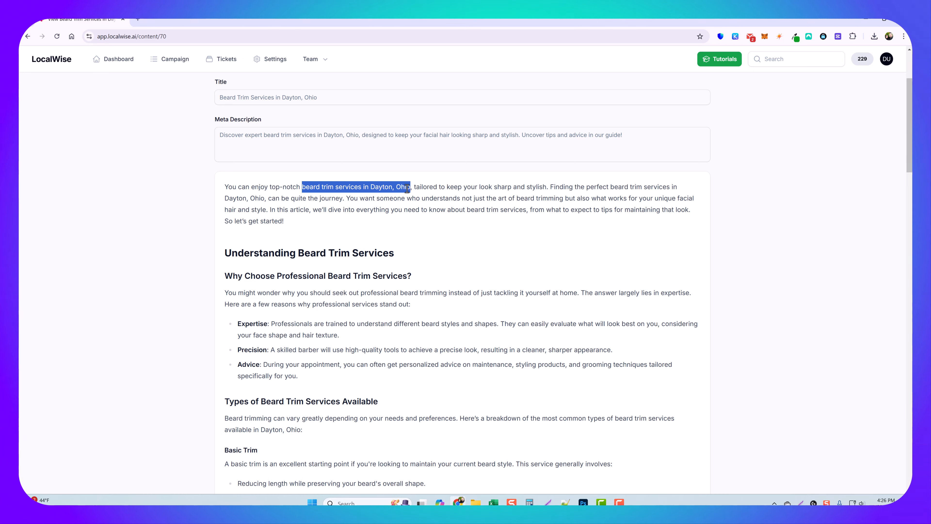
drag(515, 201, 563, 201)
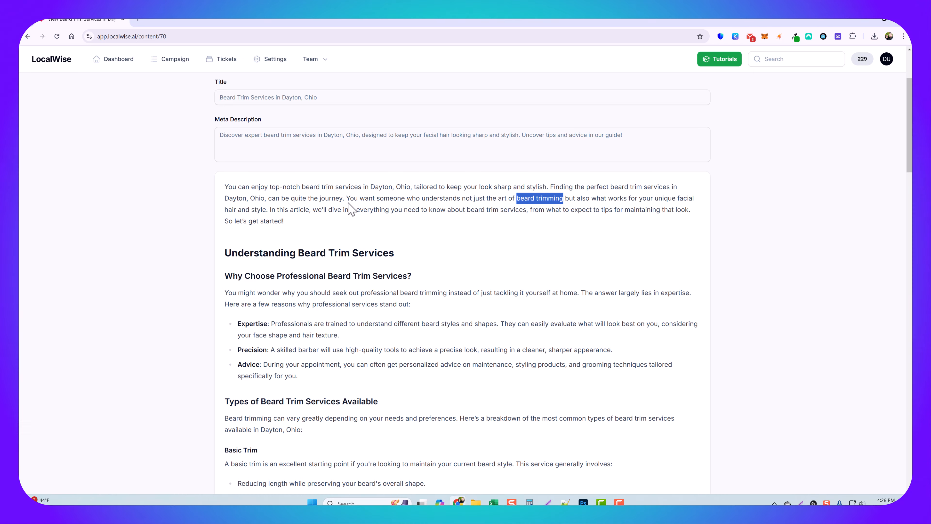
scroll(341, 207, down, 2)
drag(299, 172, 389, 172)
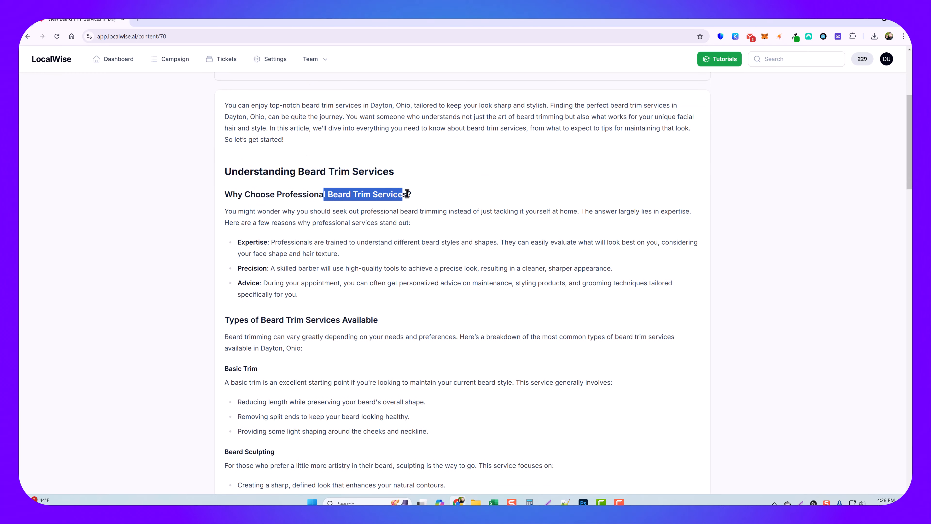
scroll(362, 298, down, 4)
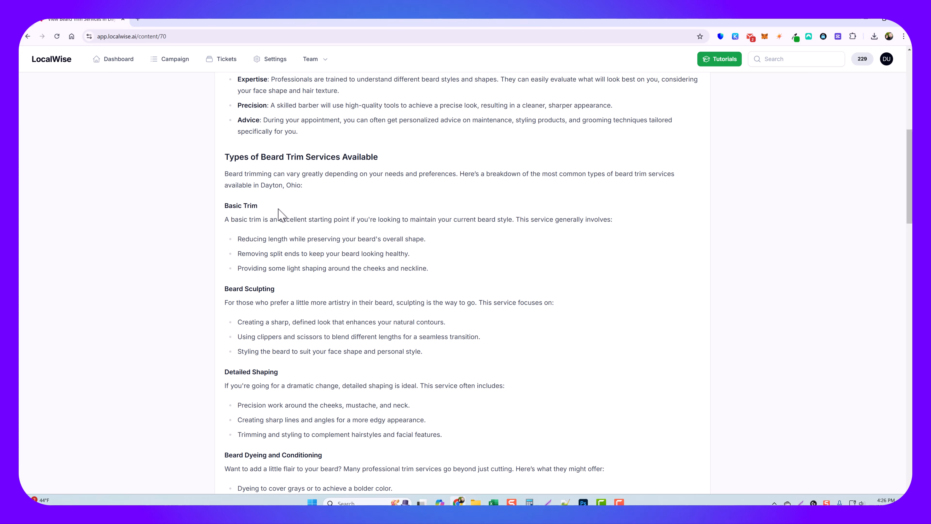
drag(261, 186, 301, 185)
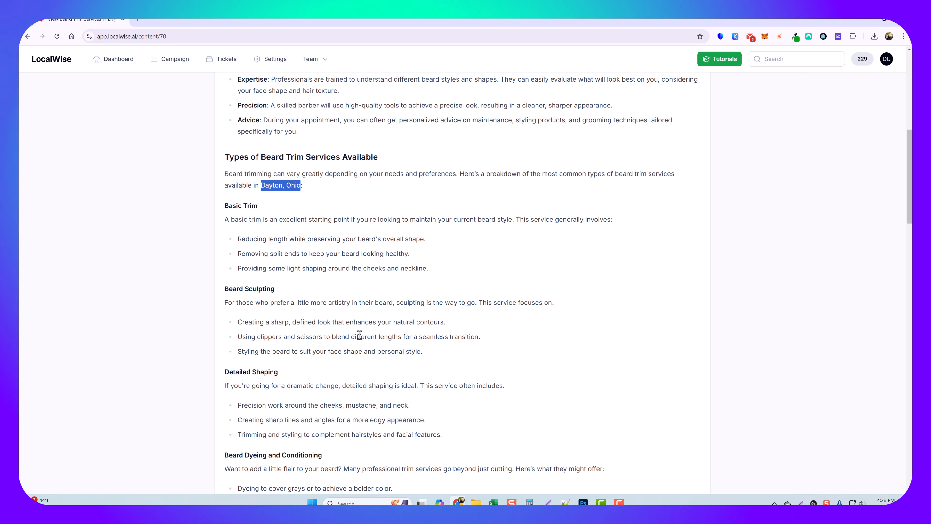
Examine the rest of the beard trim article, including its tips, service and cost tables, and the location keyword in the conclusion
scroll(360, 335, down, 13)
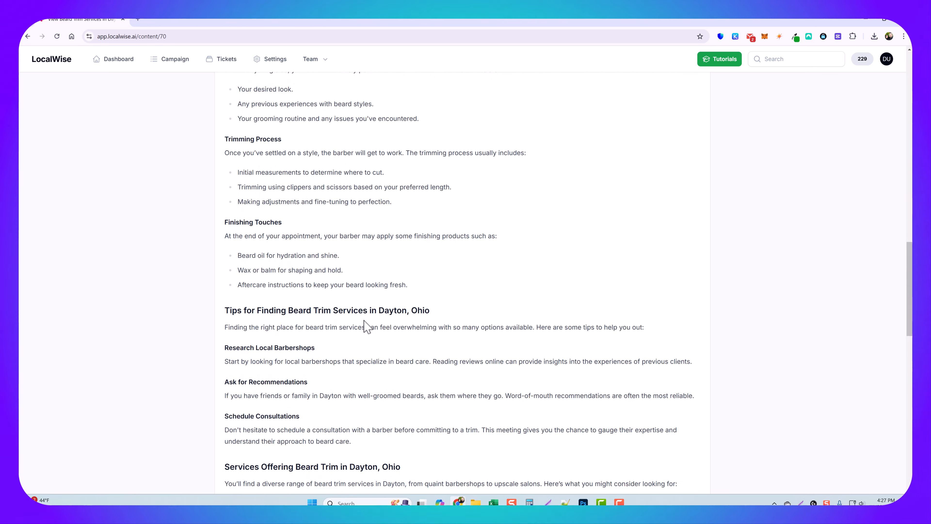
scroll(366, 327, down, 8)
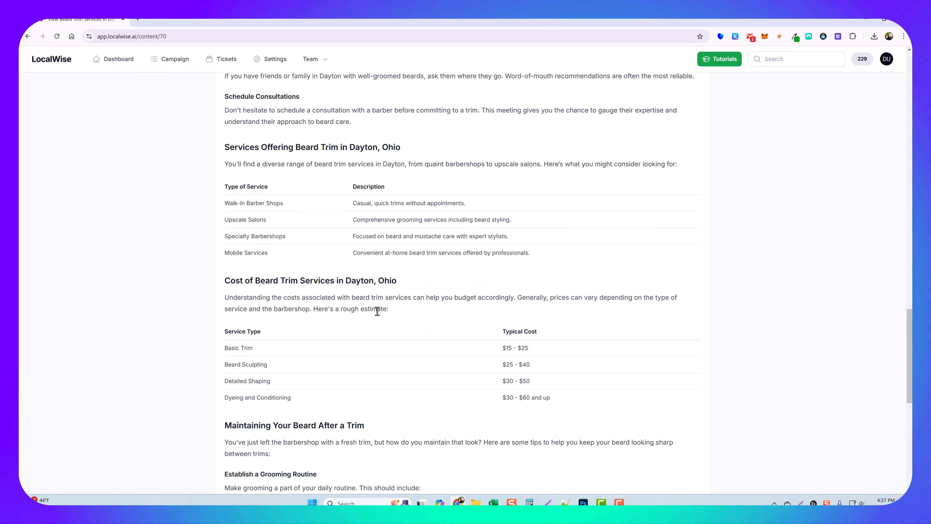
scroll(377, 311, down, 4)
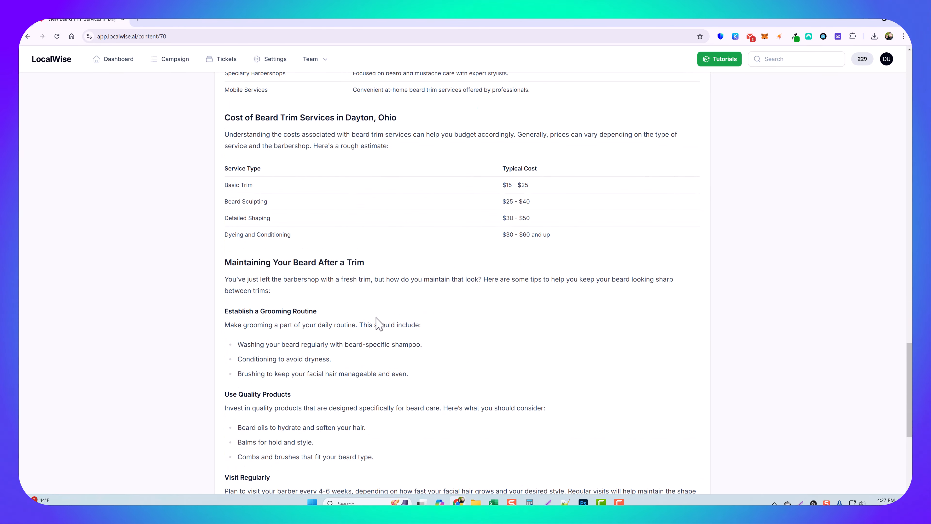
scroll(377, 323, down, 6)
drag(225, 307, 334, 308)
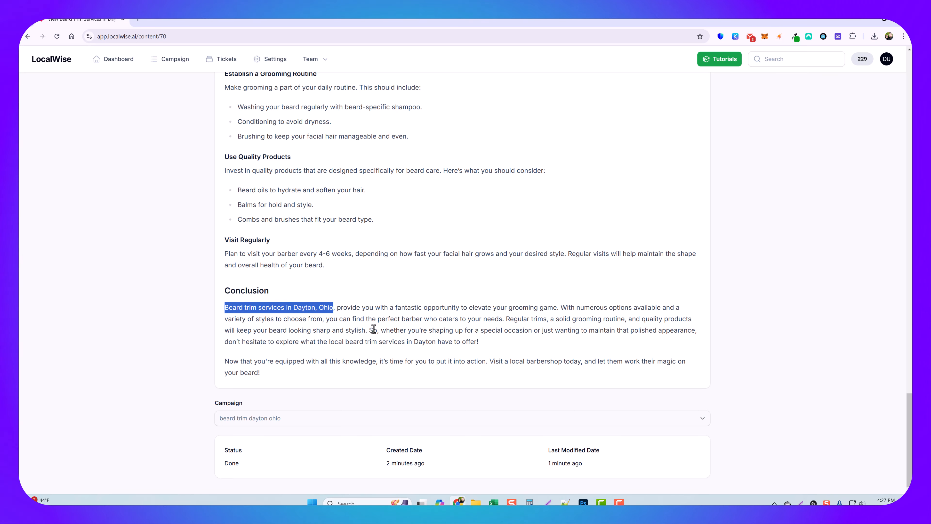
scroll(391, 349, up, 20)
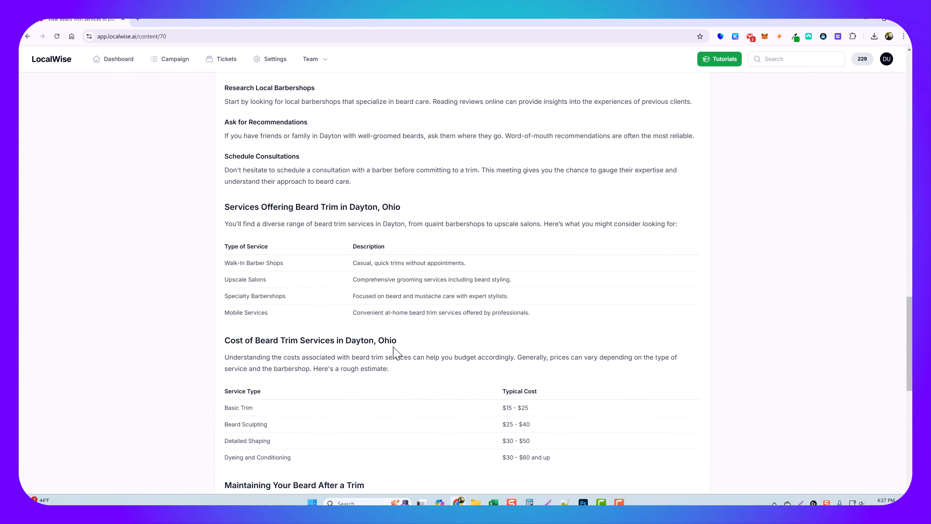
scroll(401, 351, up, 8)
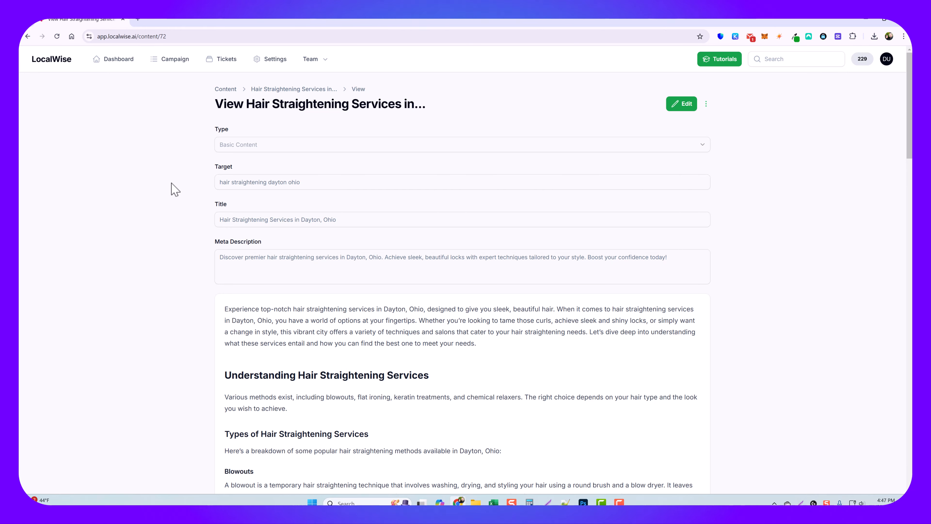
Review the opening sections of the Hair Straightening Services in Dayton, Ohio article and open the article for editing
scroll(370, 333, down, 3)
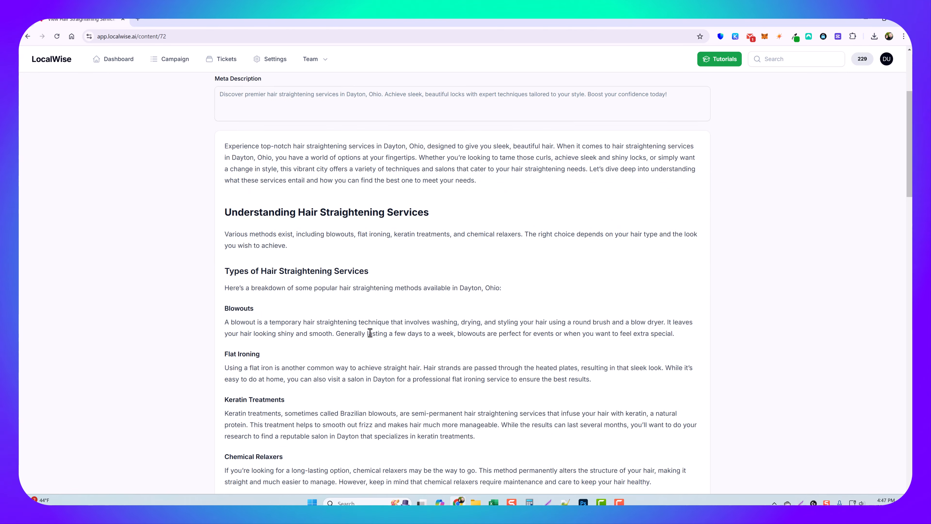
scroll(370, 333, down, 2)
scroll(387, 262, up, 6)
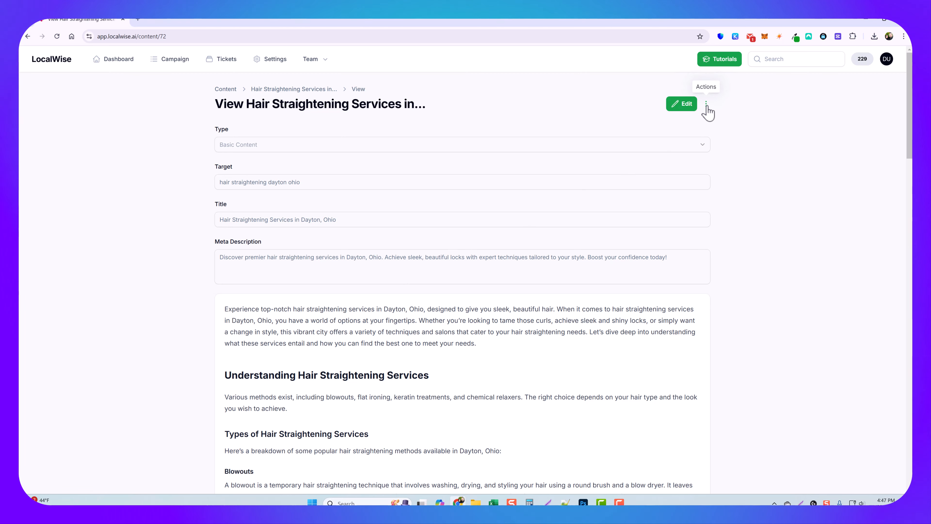
click(706, 105)
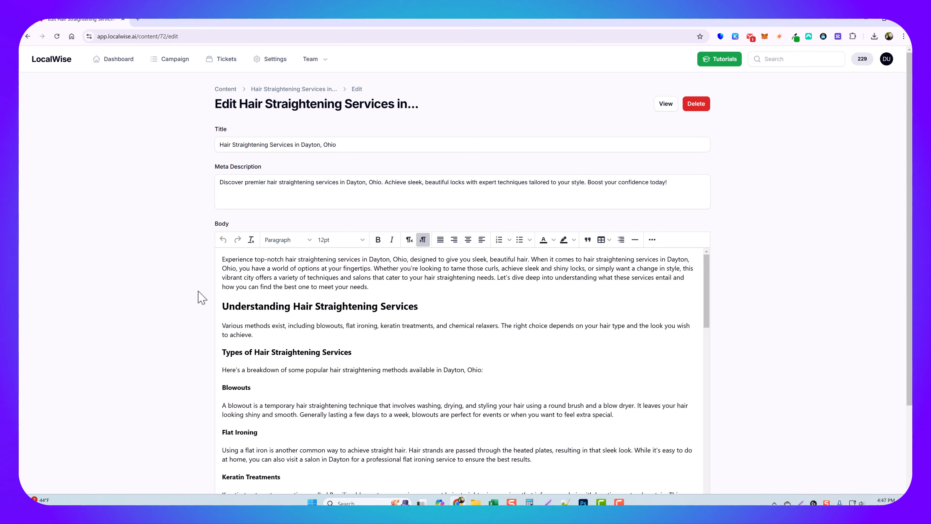
Reveal the additional formatting tools of the article's body editor and save the hair straightening article
scroll(510, 348, down, 5)
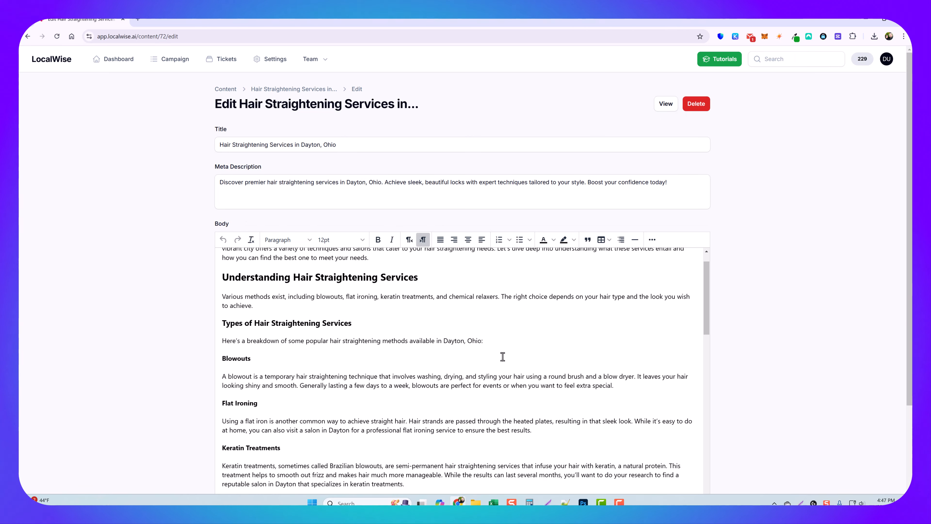
scroll(511, 348, up, 5)
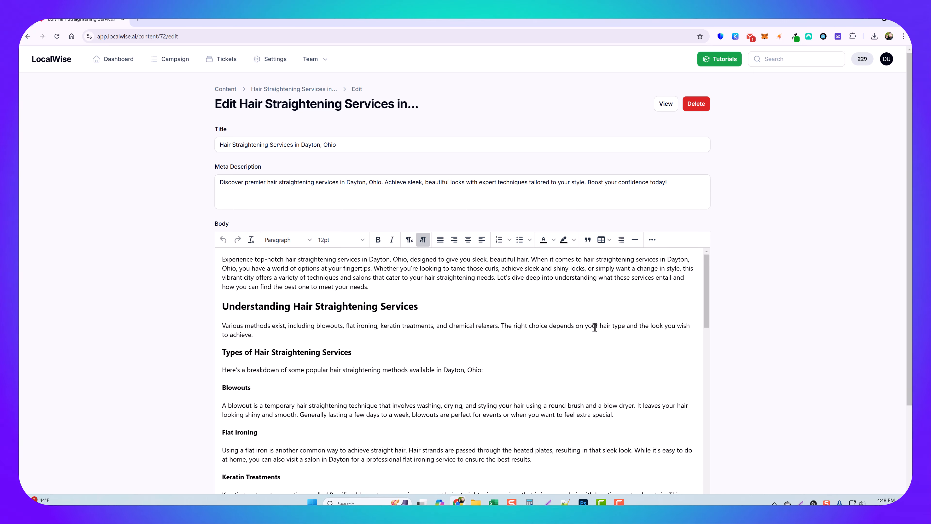
click(652, 240)
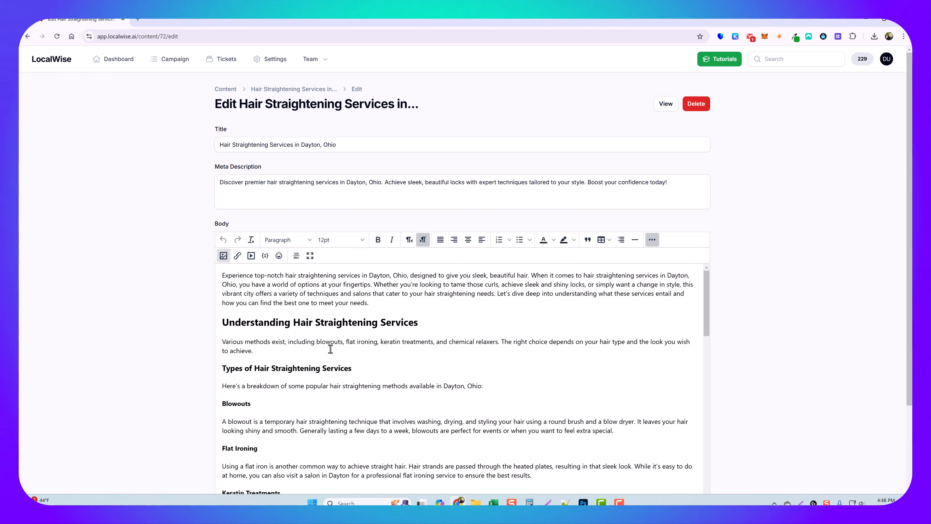
scroll(458, 394, down, 5)
scroll(204, 372, down, 3)
click(223, 467)
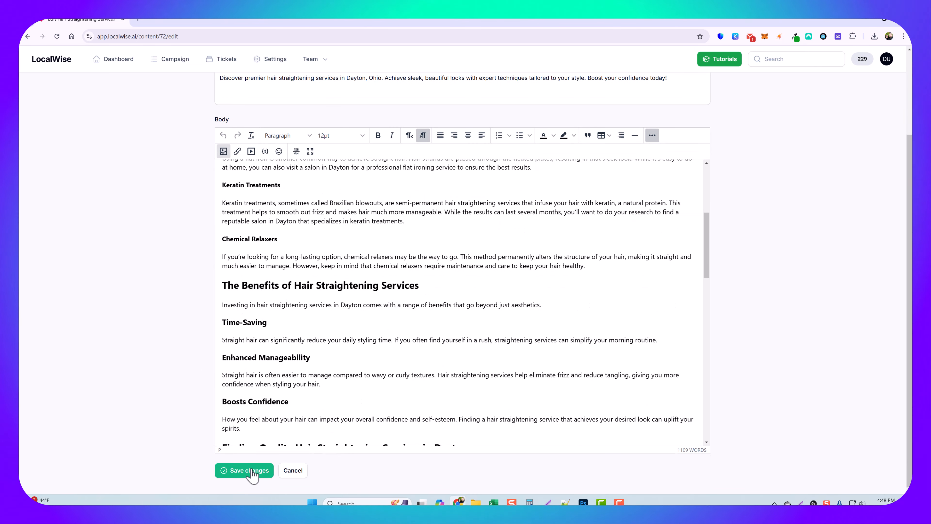